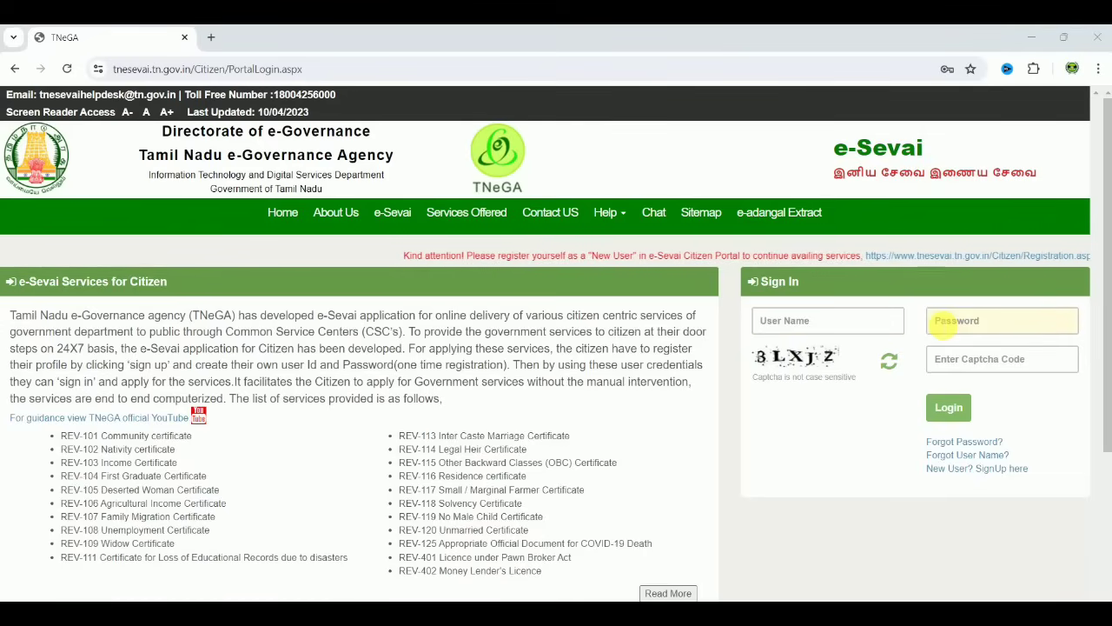
Open the new-user registration form, enter the full name and choose Tiruvannamalai district.
click(945, 477)
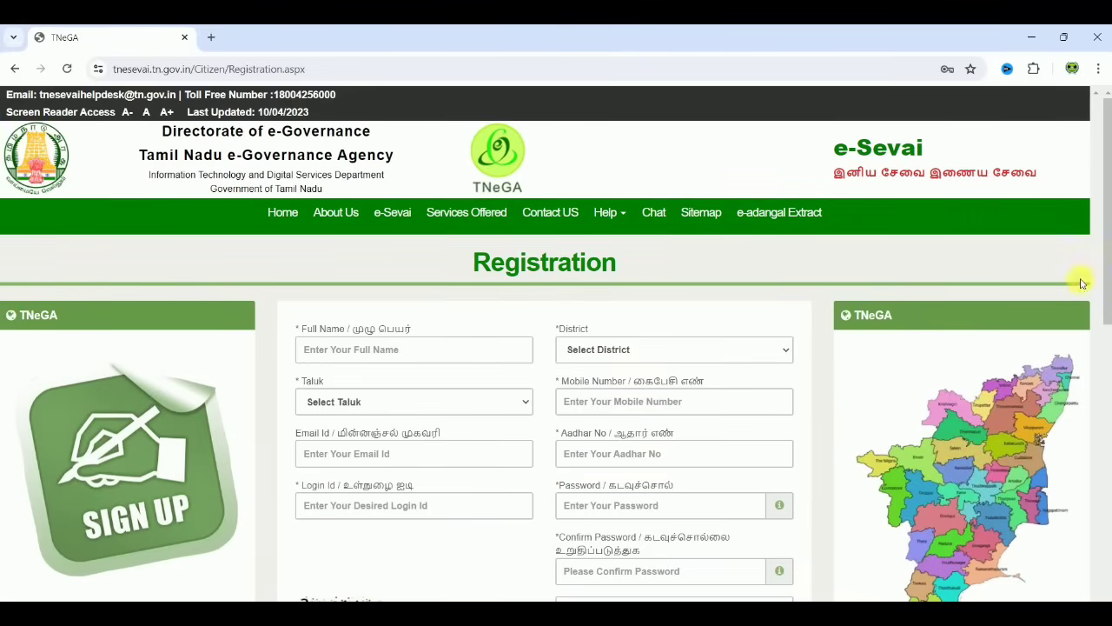
drag(1105, 304, 1101, 368)
click(453, 211)
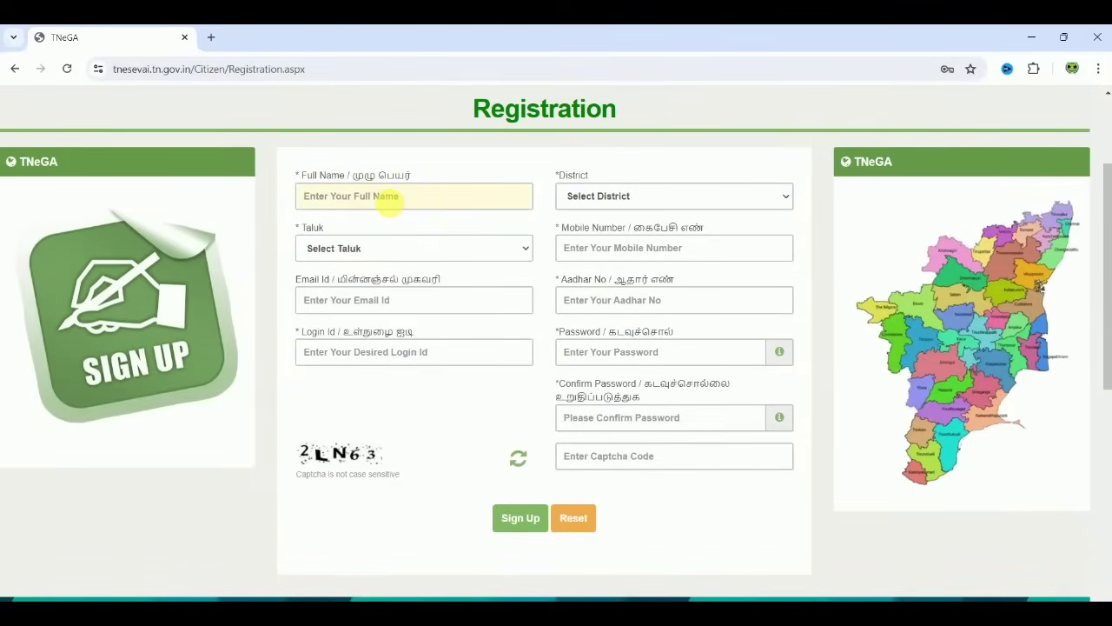
click(645, 202)
scroll(791, 424, down, 1)
scroll(789, 424, down, 3)
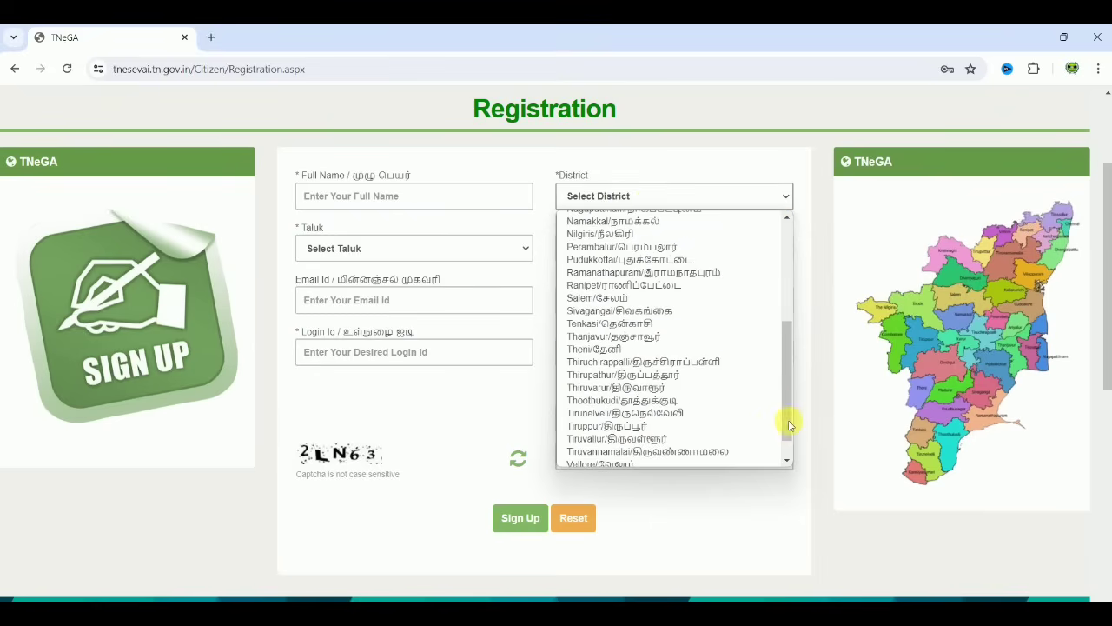
click(725, 452)
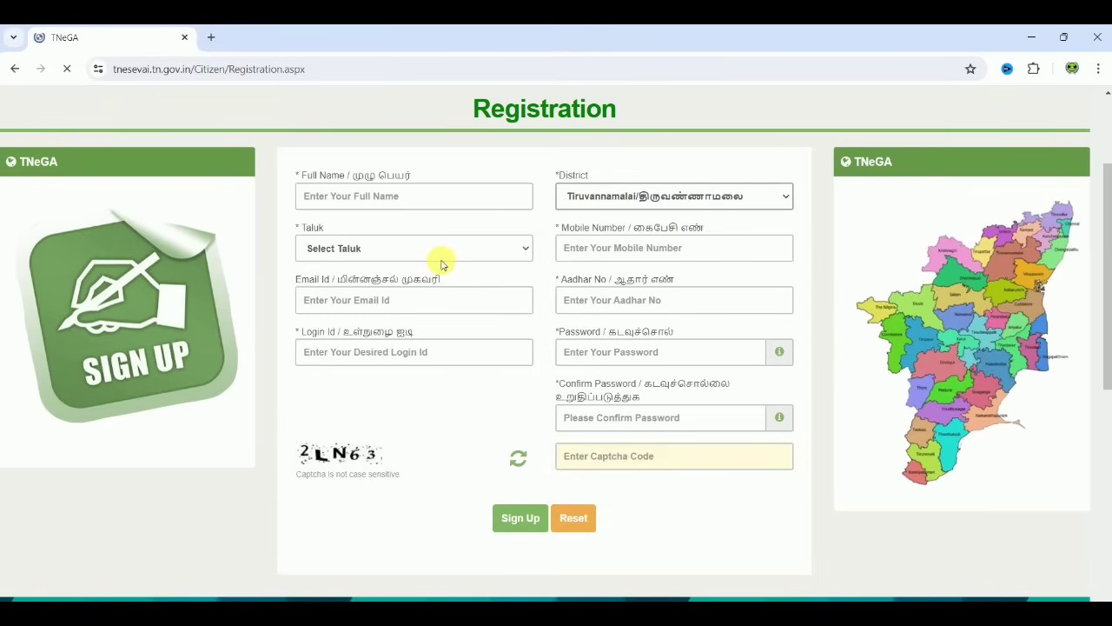
Select Thandrampet taluk and enter the mobile number, e-mail, Aadhaar number, login ID and password.
click(432, 404)
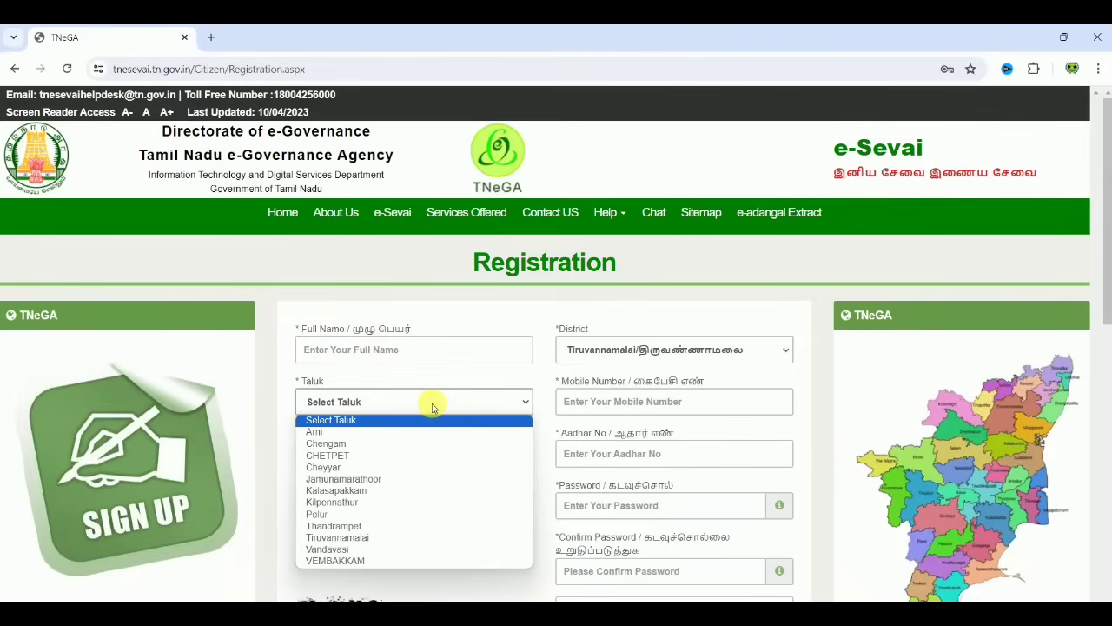
key(t)
key(Return)
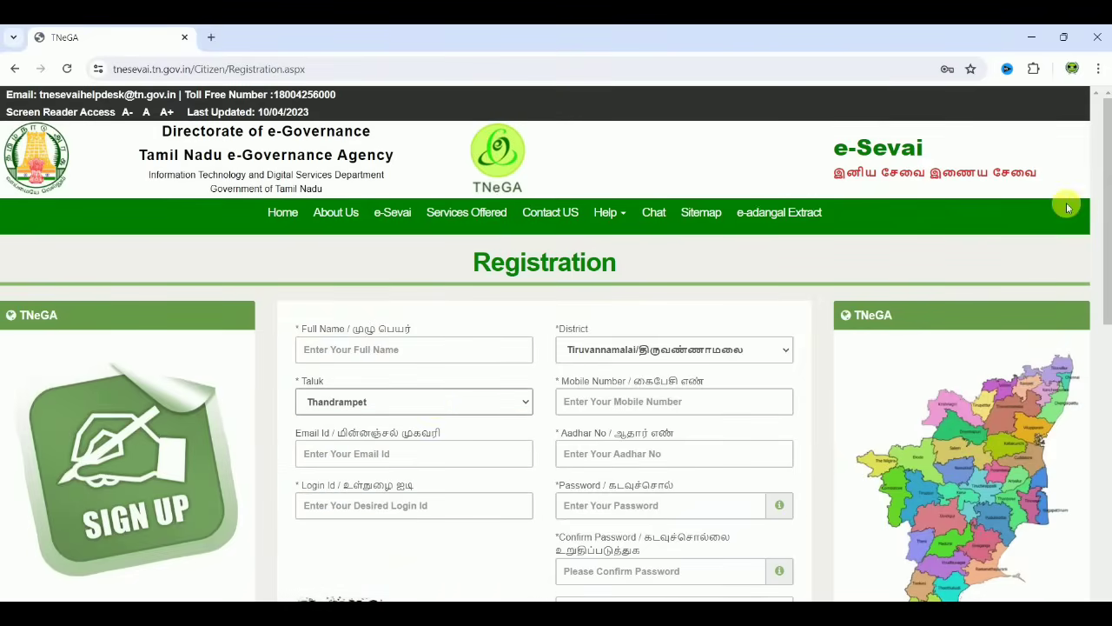
scroll(1105, 243, down, 1)
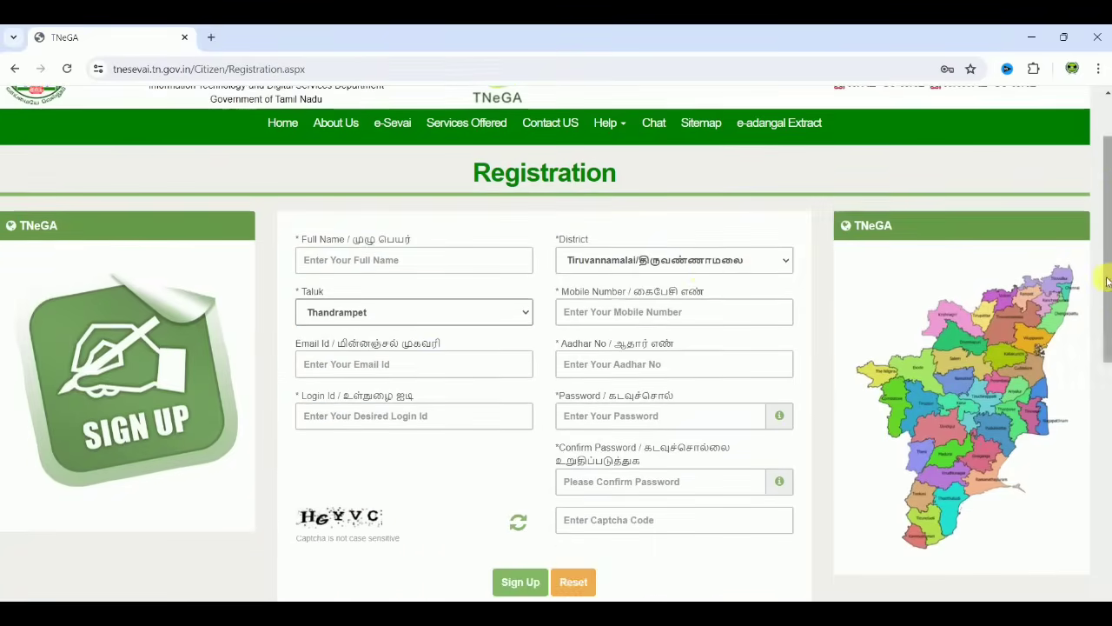
click(643, 313)
click(391, 366)
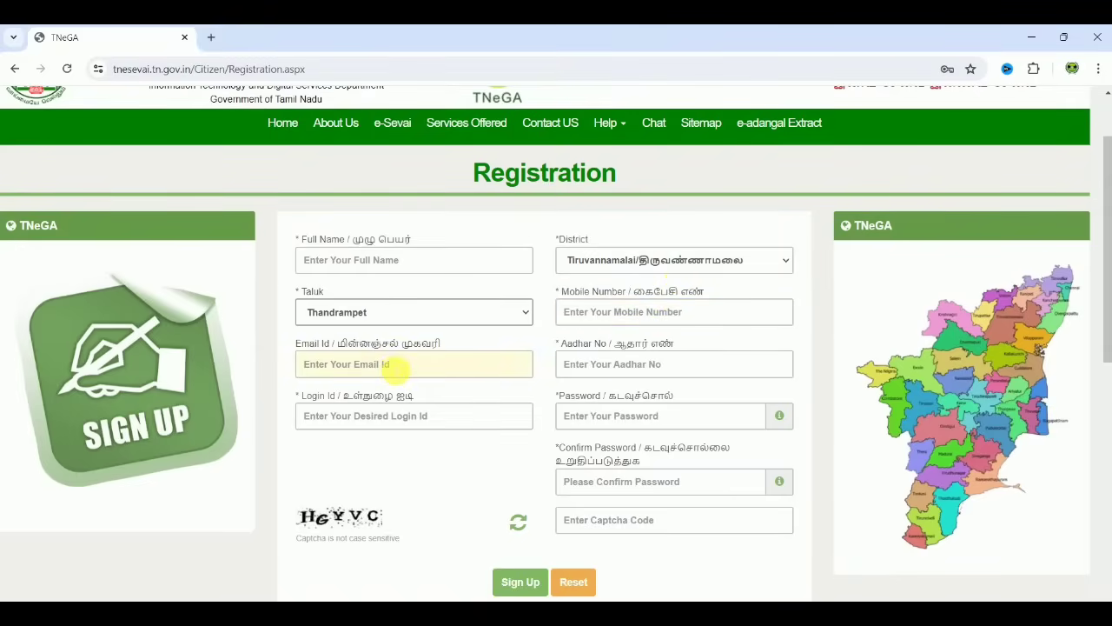
click(628, 366)
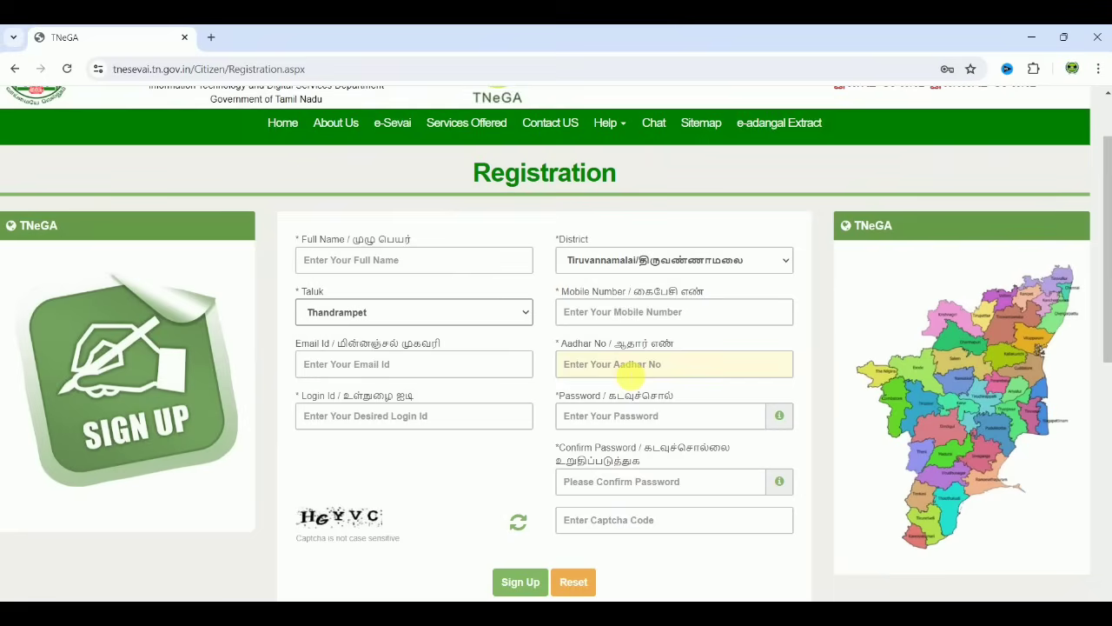
click(320, 421)
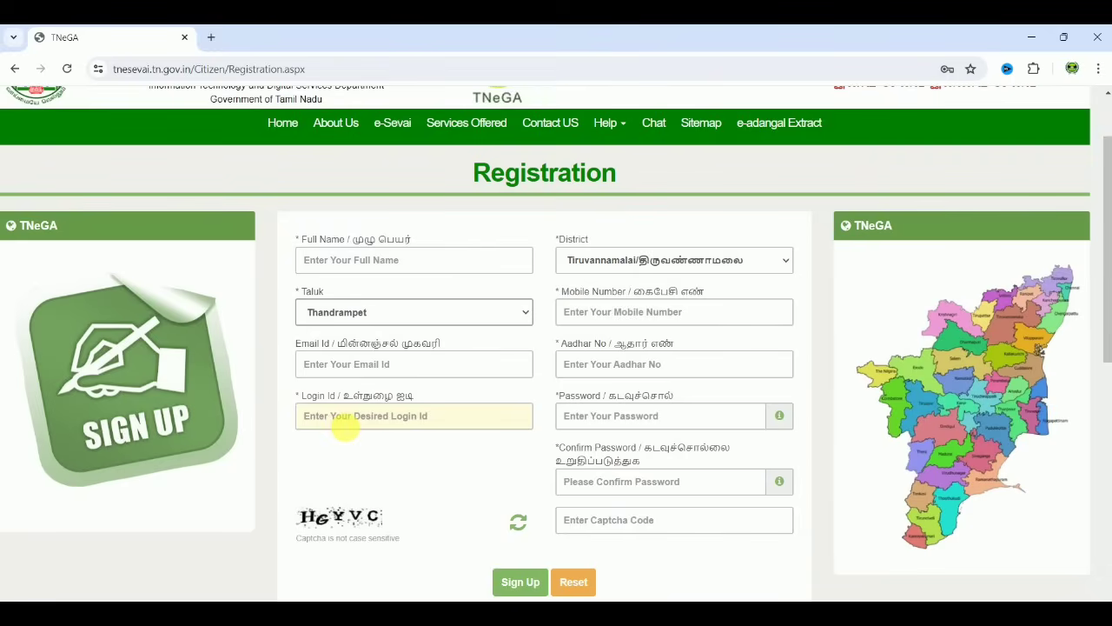
click(613, 416)
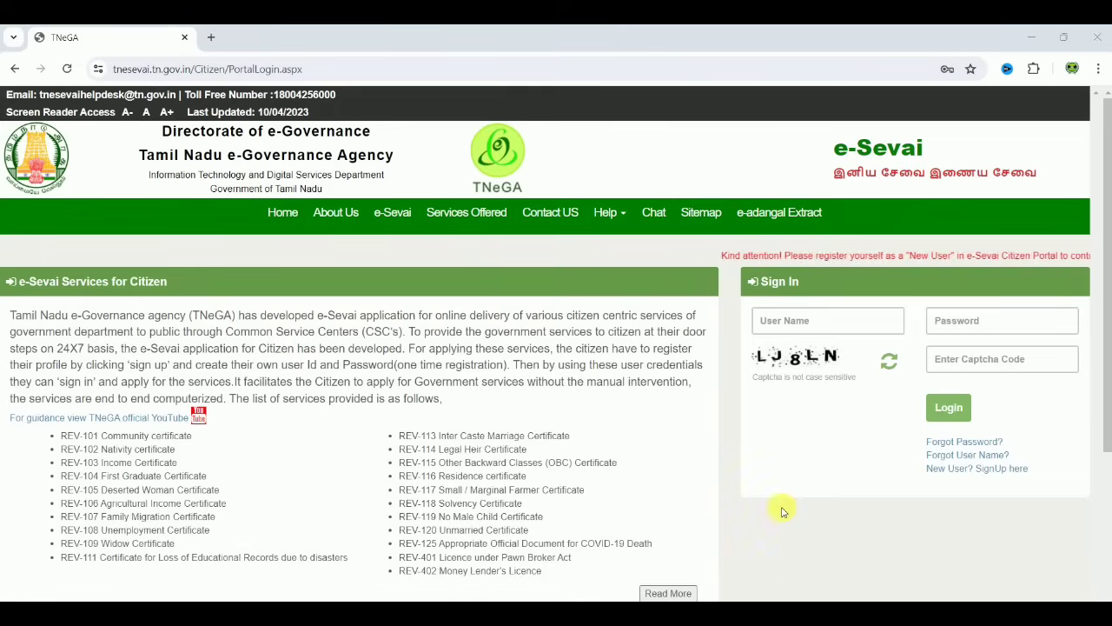
Sign in with the user name and password and open the Revenue Department services.
click(791, 320)
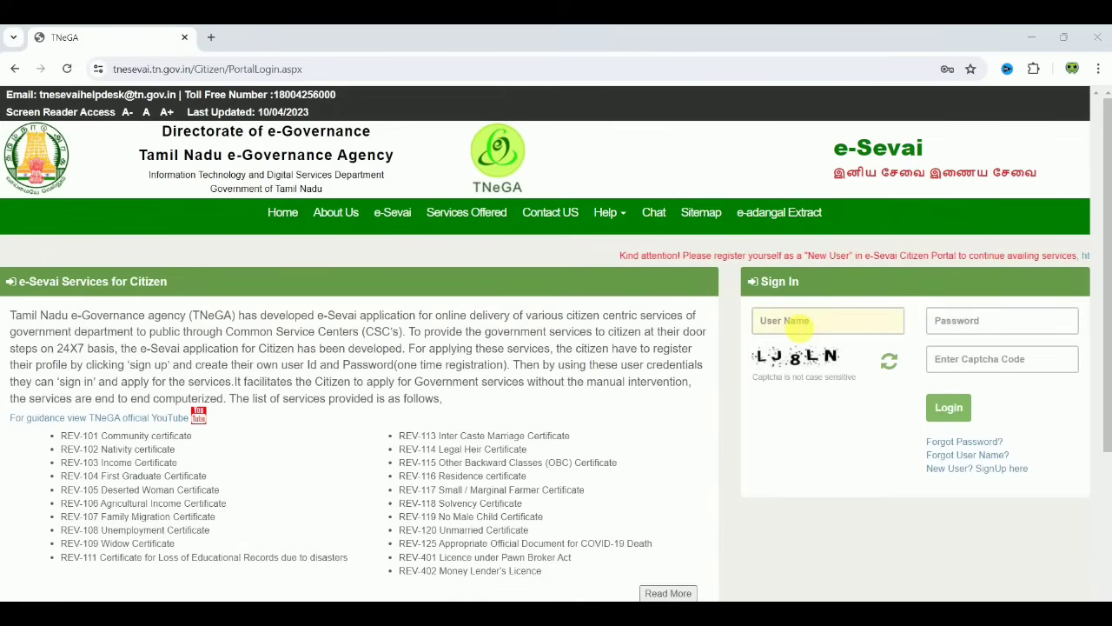
click(968, 320)
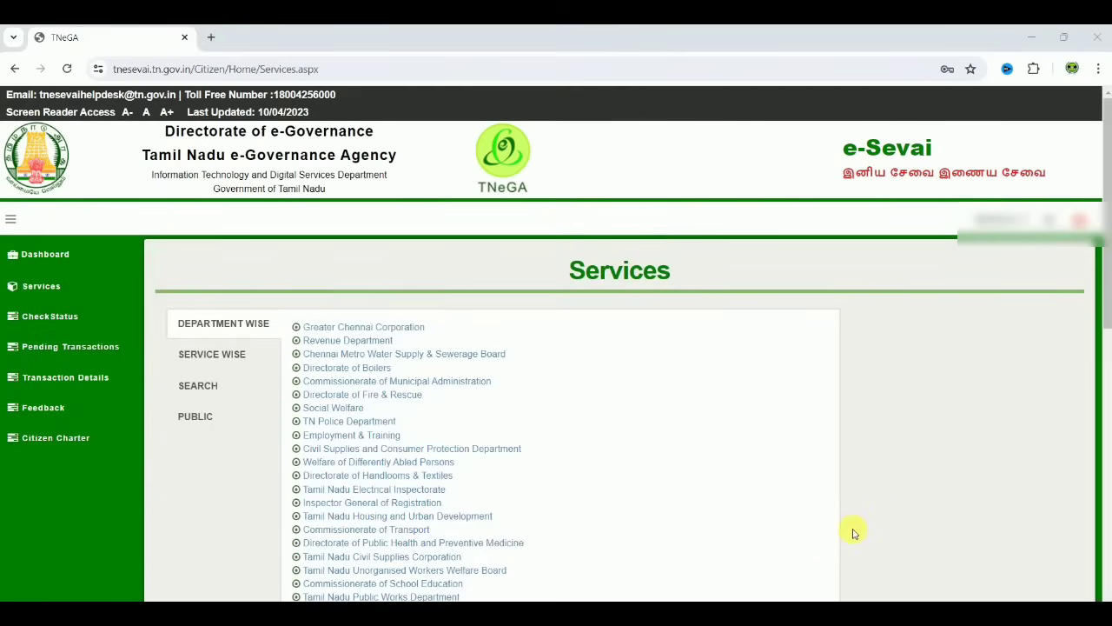
click(333, 340)
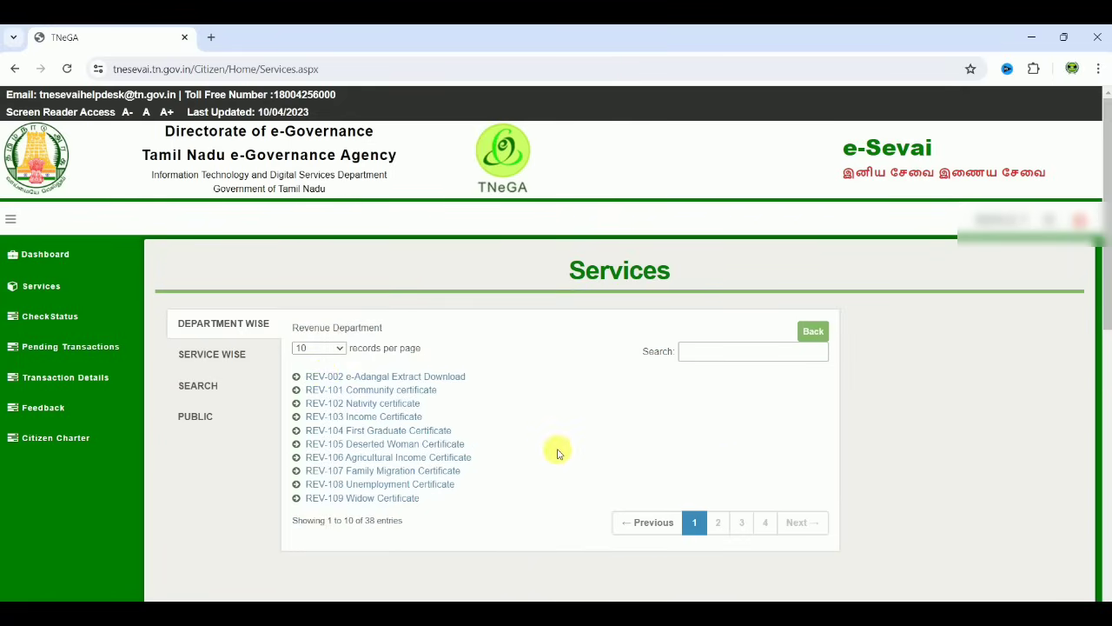
Open REV-112 First Graduate Certificate for Employment from page 2 of the Revenue services.
click(719, 524)
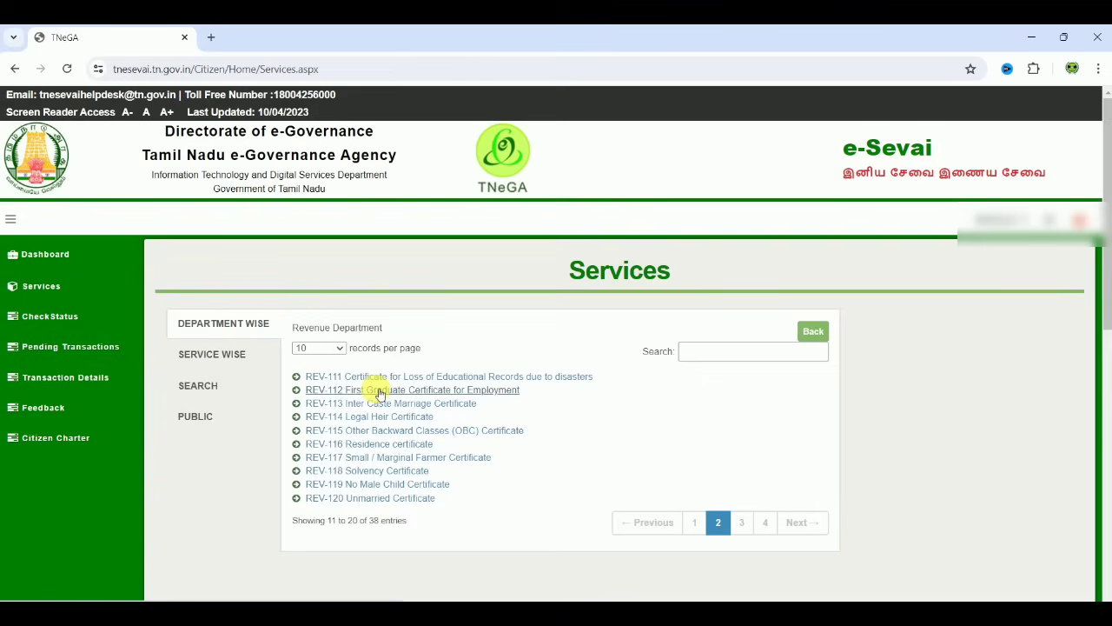
click(694, 521)
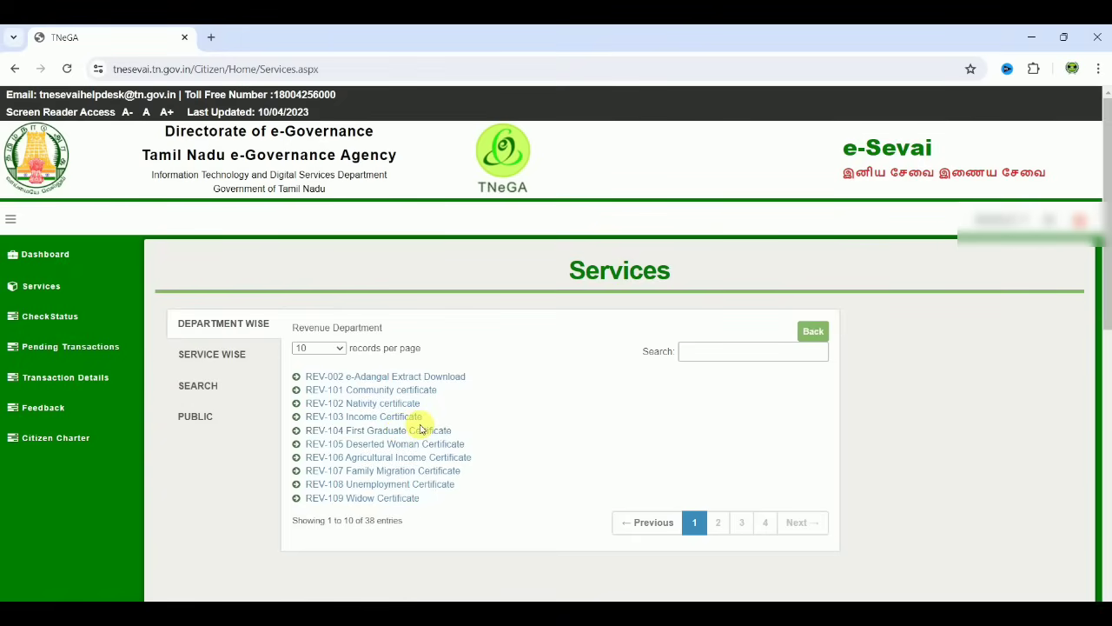
click(718, 522)
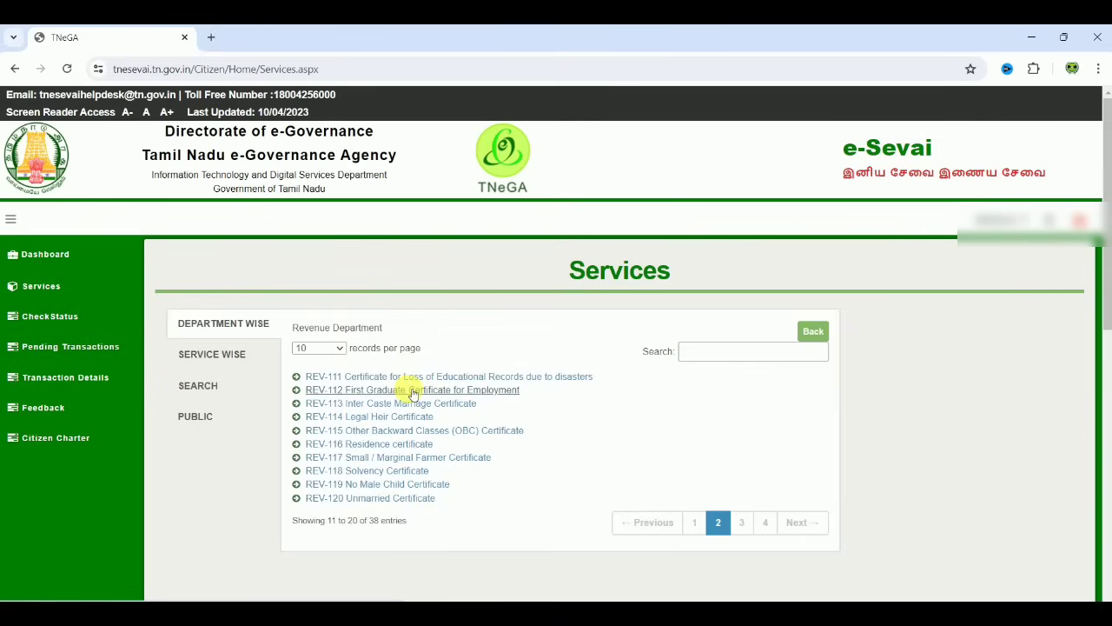
click(413, 392)
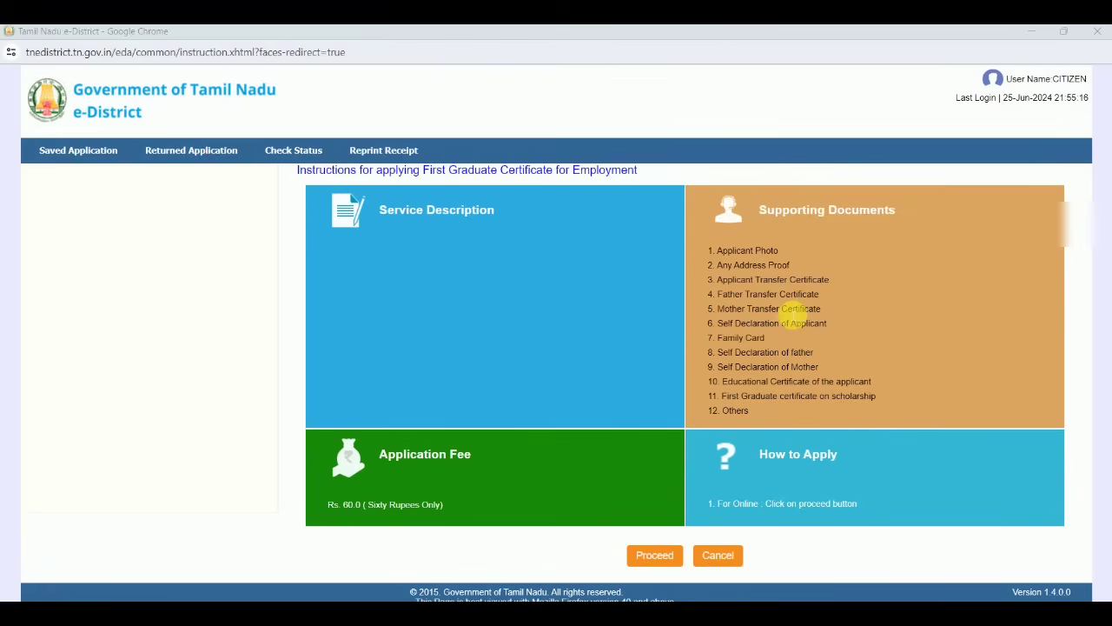
Proceed past the REV-112 instructions to the applicant CAN search form.
click(671, 557)
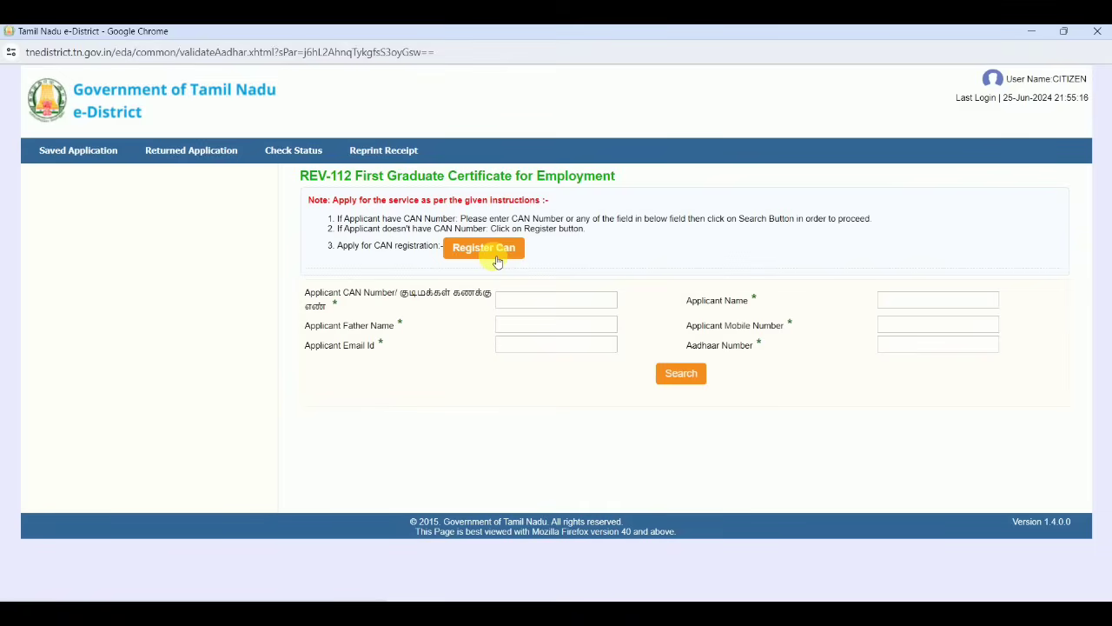
Search for the applicant's CAN record using their Aadhaar number.
click(921, 351)
text(XXXXX)
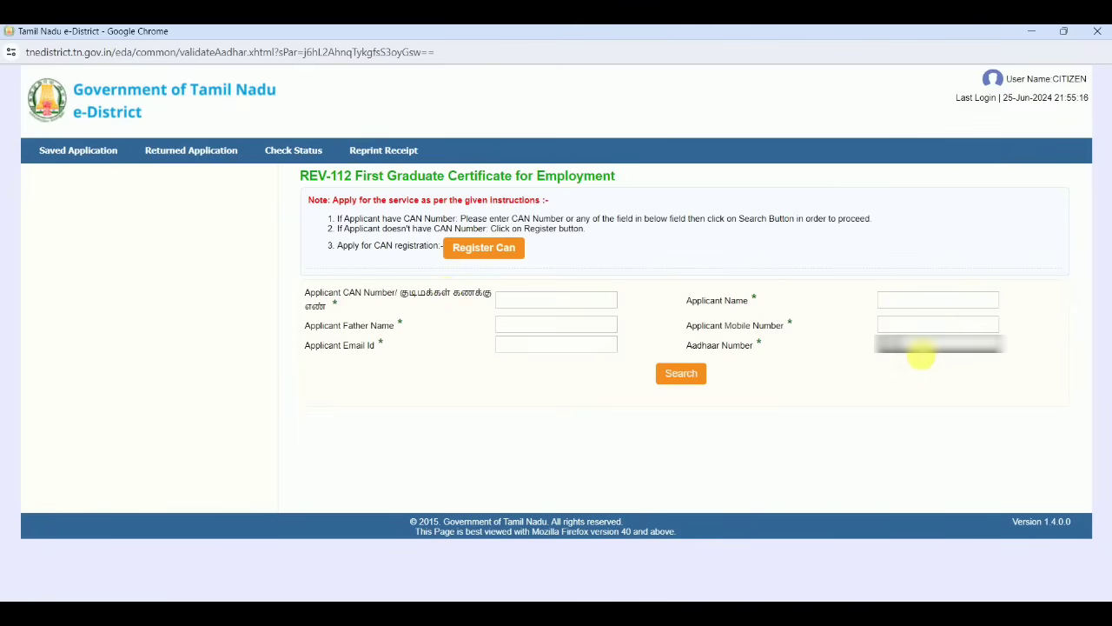
text(XXXXX)
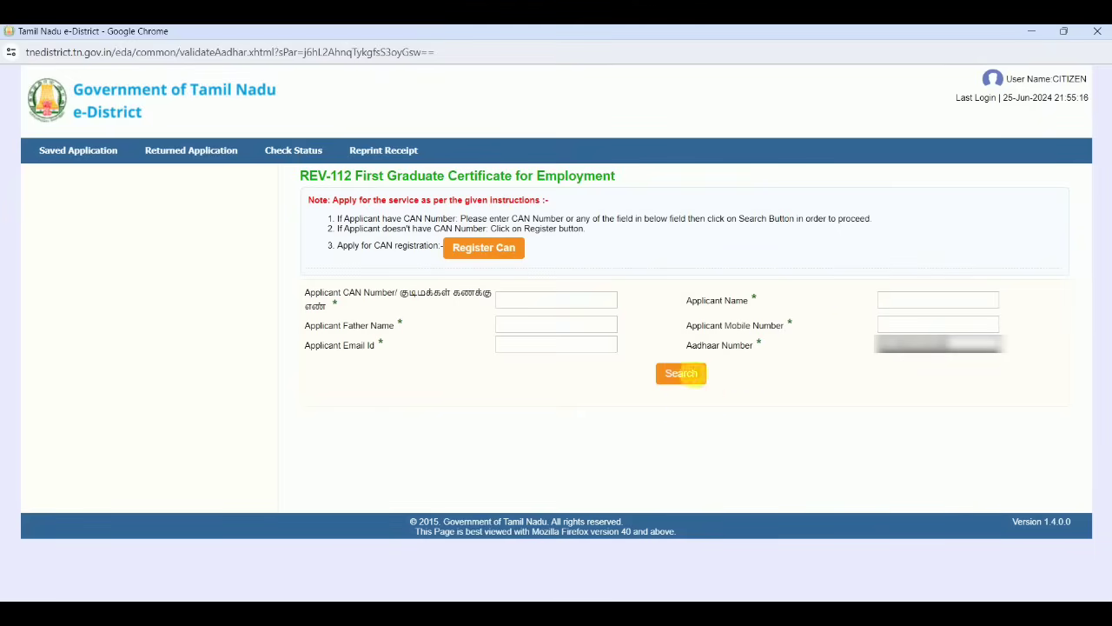
click(681, 373)
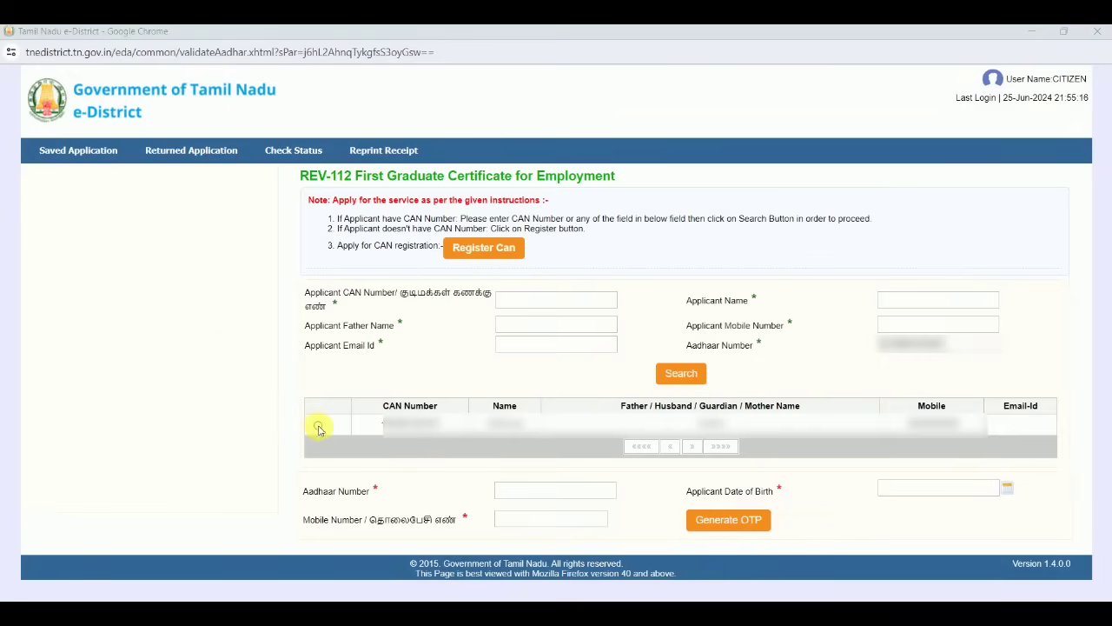
Select the found CAN record and enter the Aadhaar number for verification.
click(318, 426)
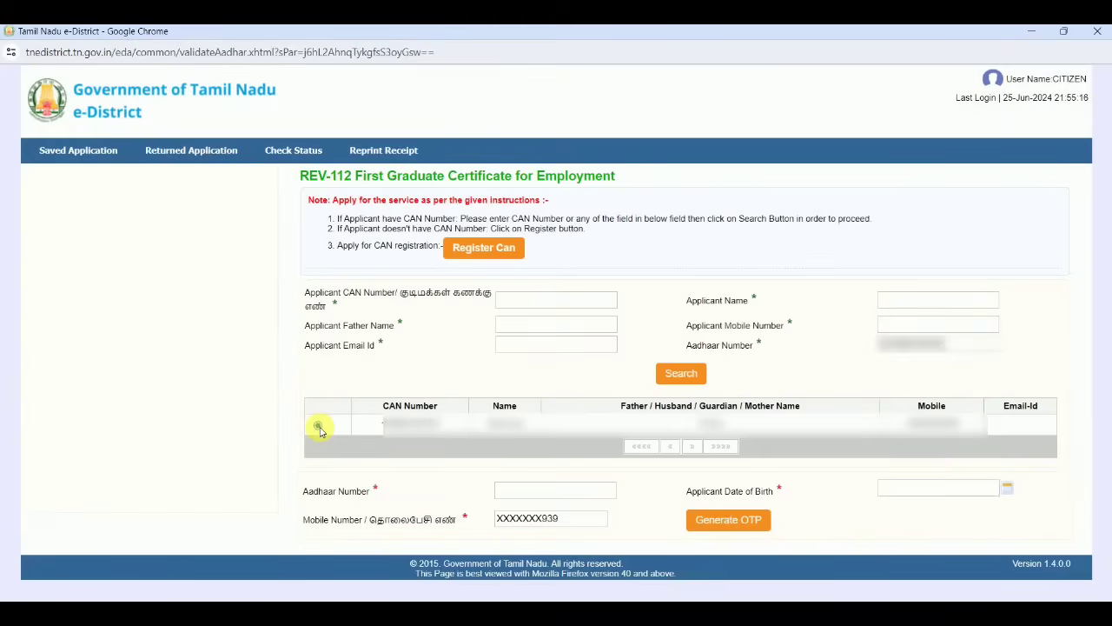
click(526, 492)
text(XX)
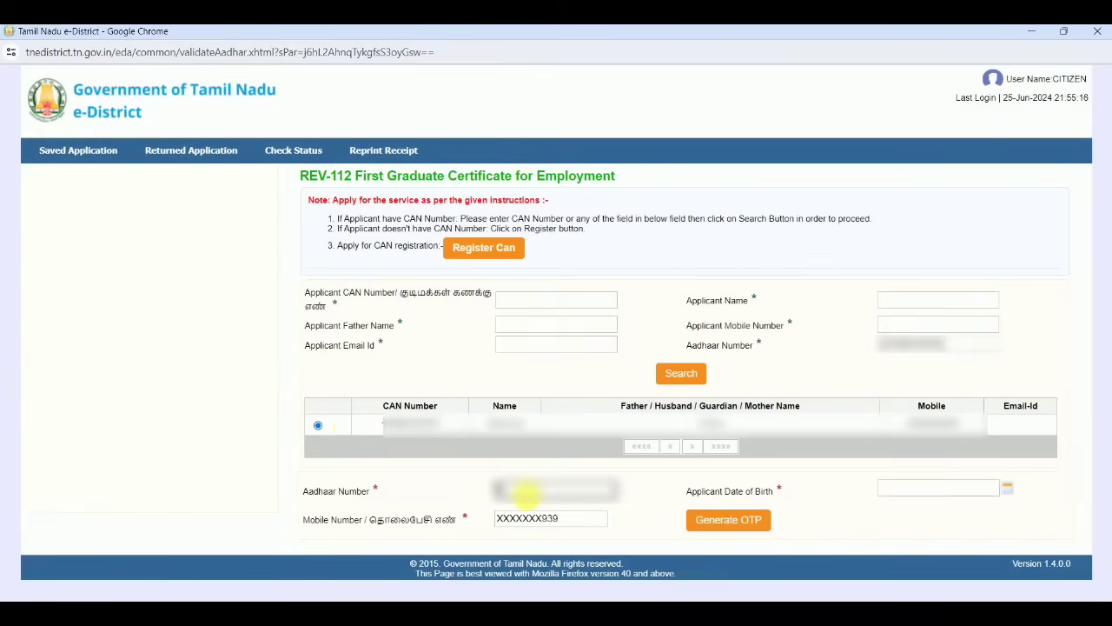
text(XXXXXXXXXX)
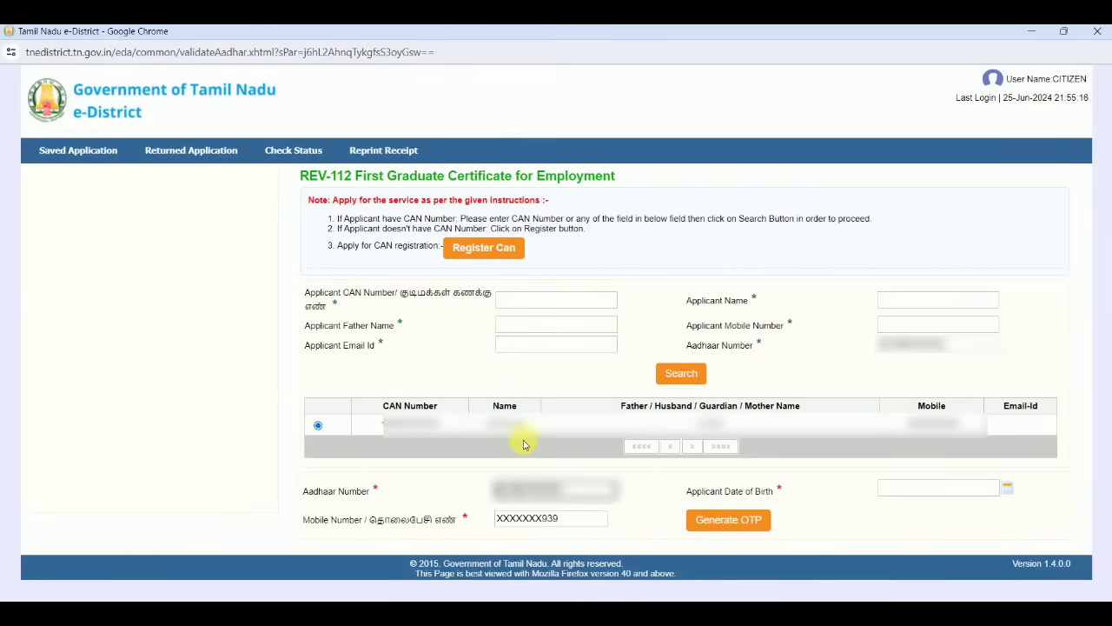
Set the applicant's date of birth in the calendar and generate an OTP for the mobile number.
click(1008, 487)
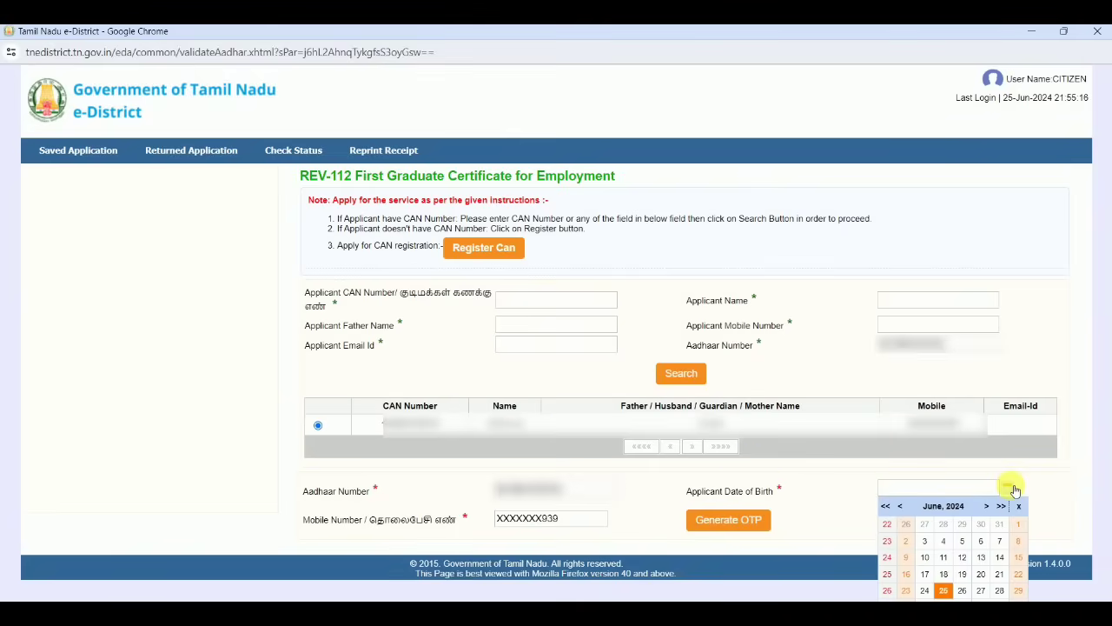
click(955, 506)
click(964, 509)
click(965, 509)
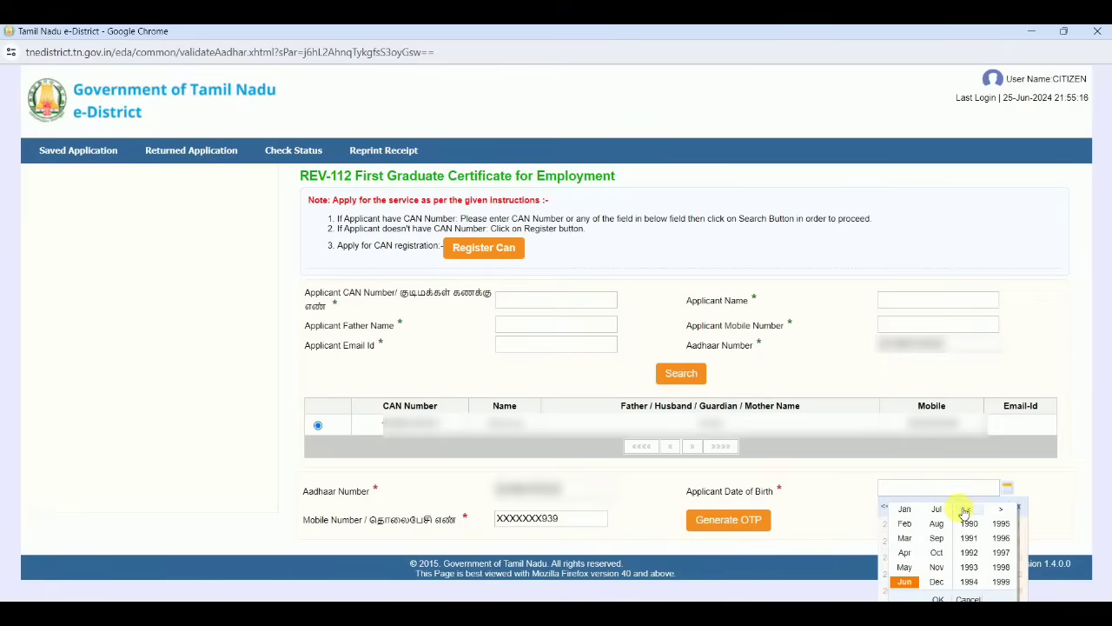
click(1002, 553)
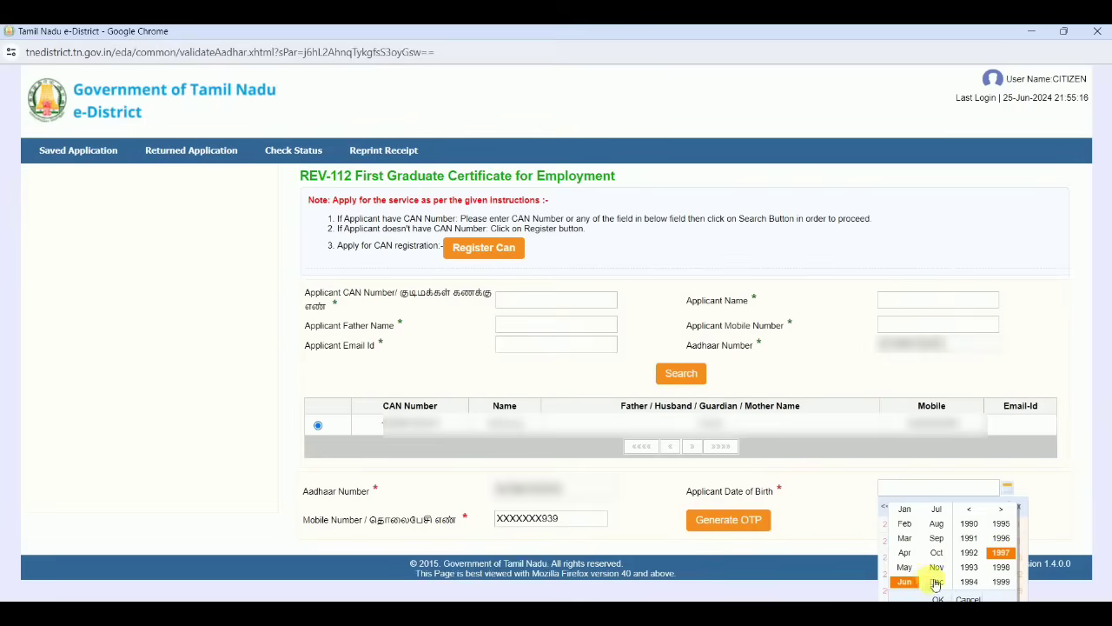
click(936, 581)
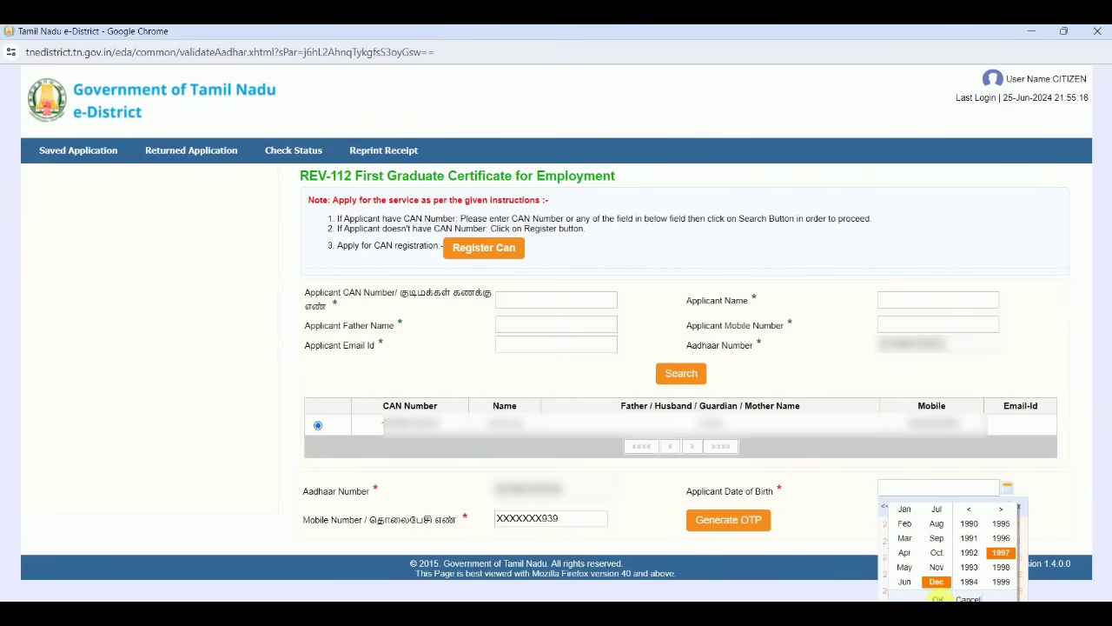
click(938, 598)
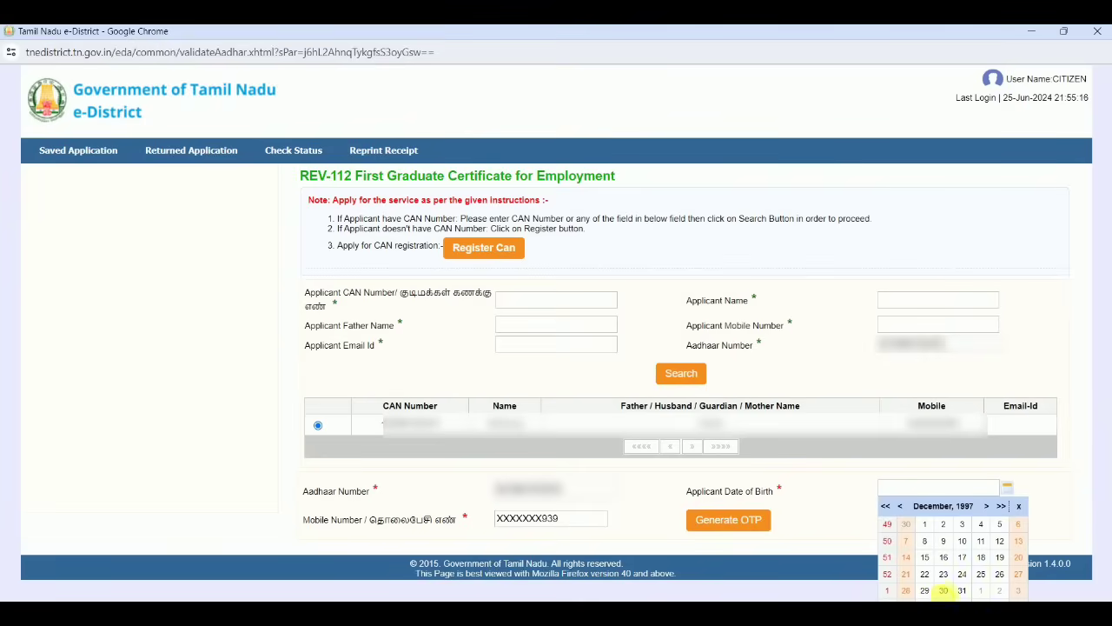
click(964, 541)
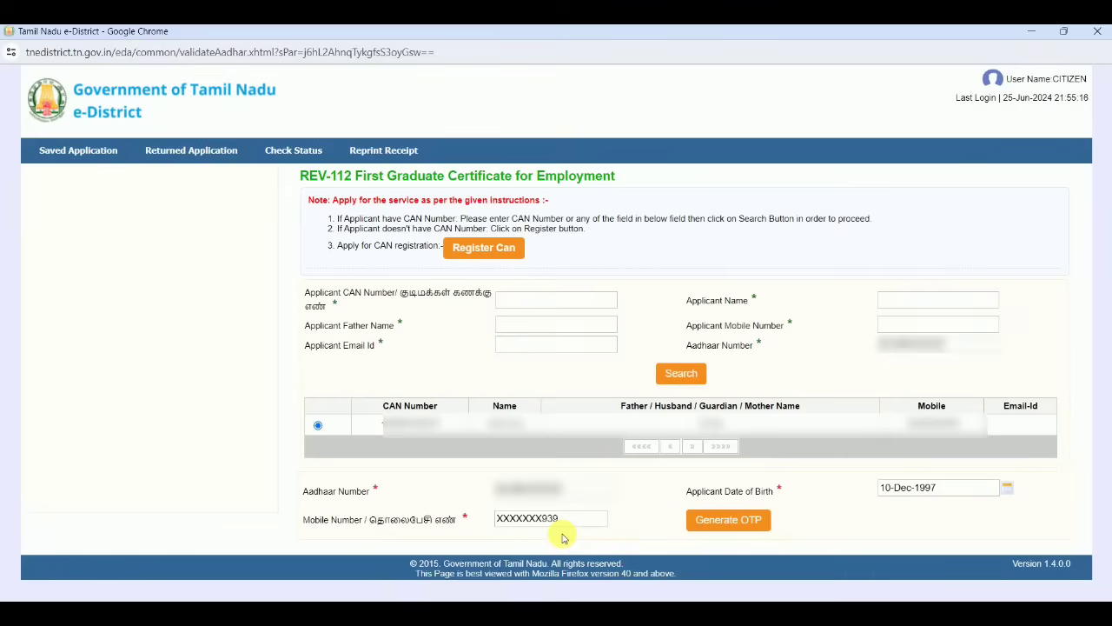
click(758, 532)
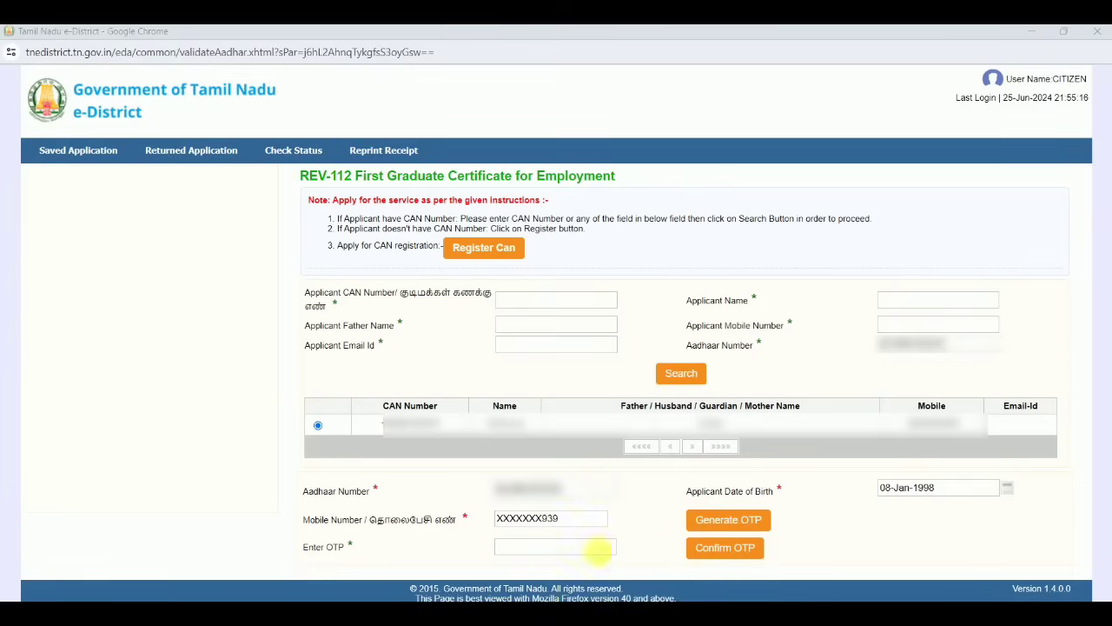
Enter and confirm the received OTP, then continue to the REV-112 application form.
click(704, 547)
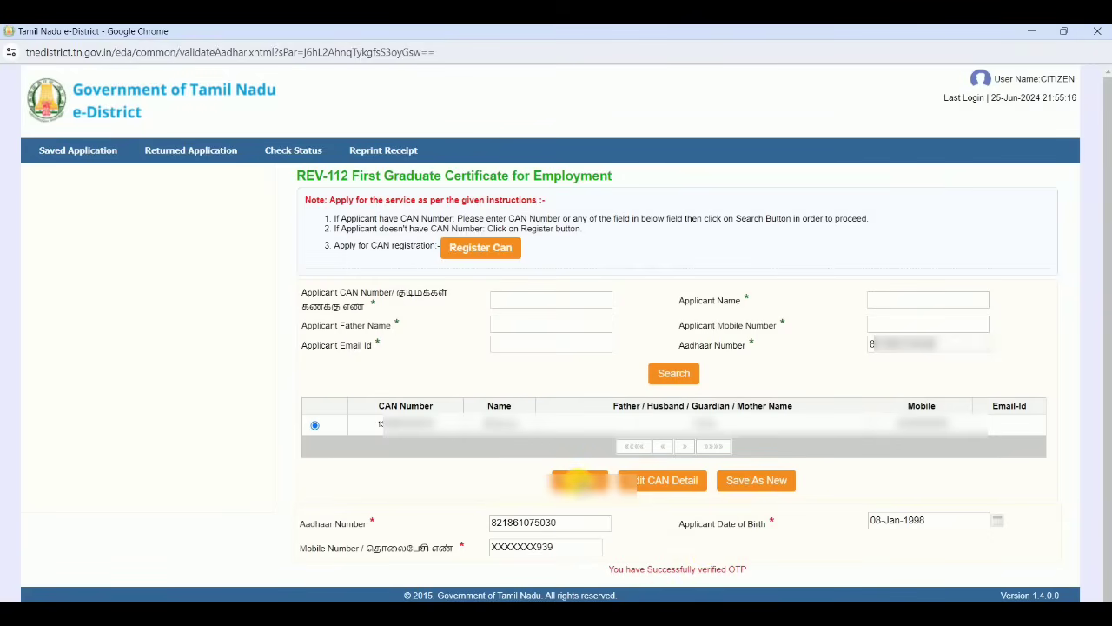
click(579, 480)
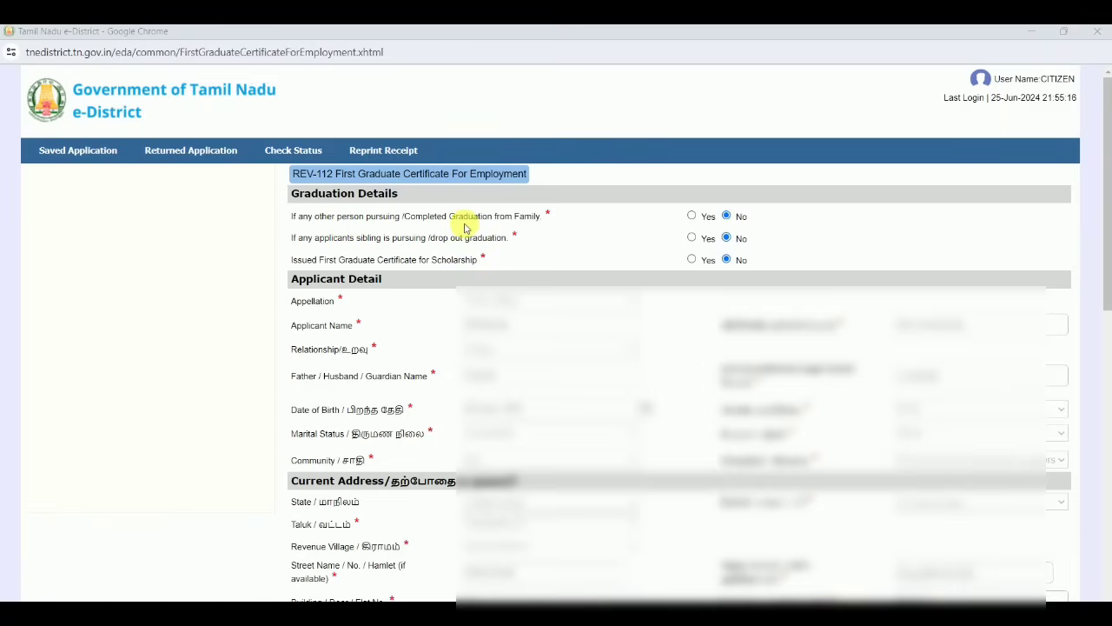
click(692, 215)
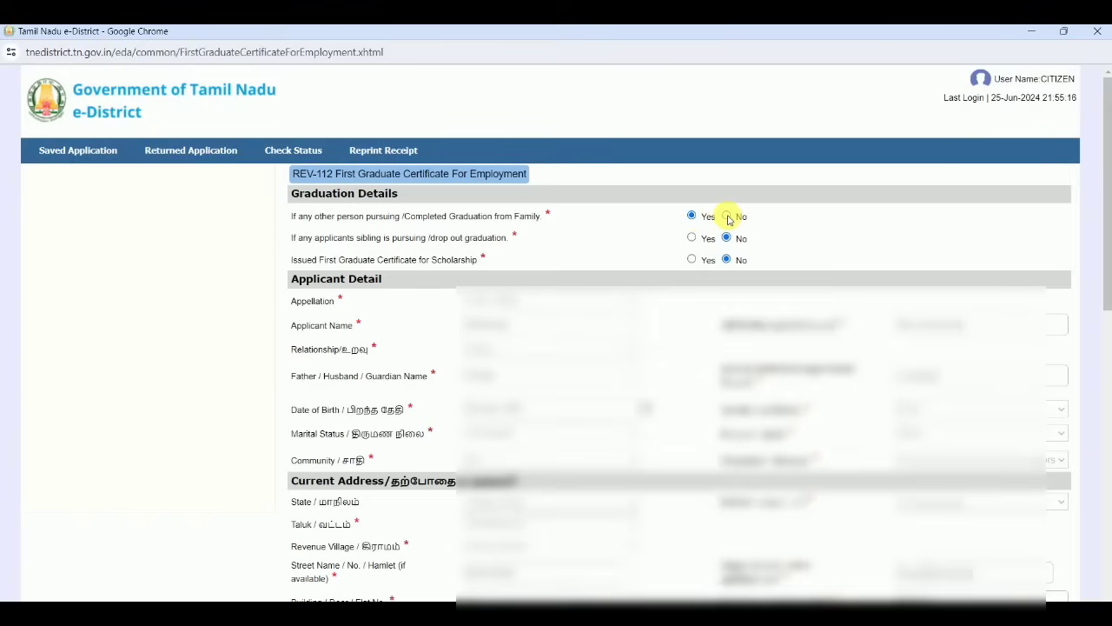
click(728, 216)
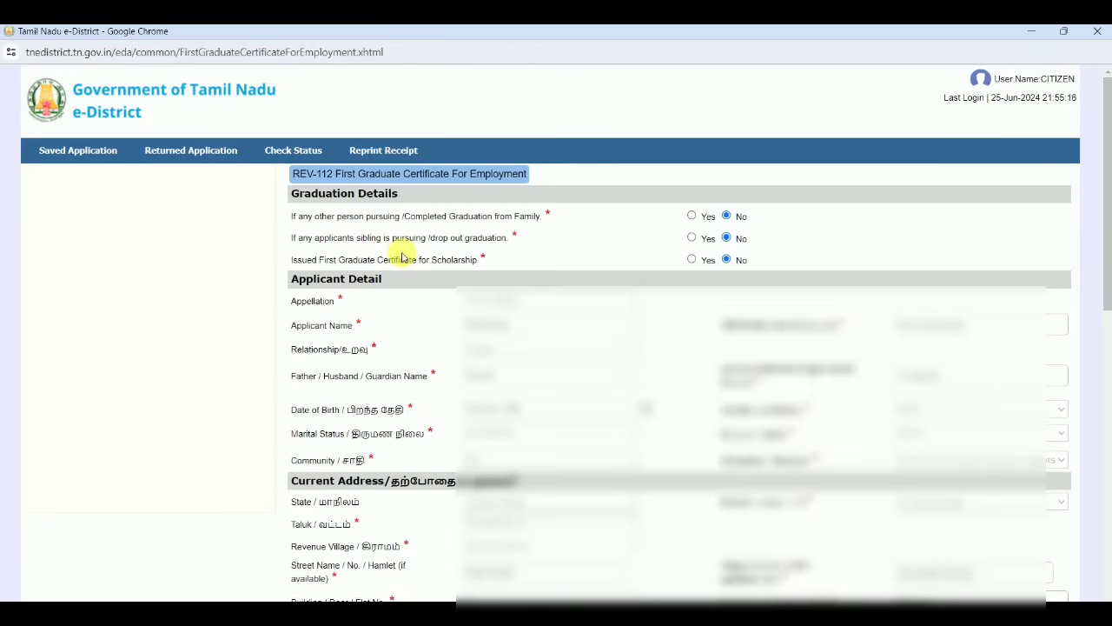
click(692, 258)
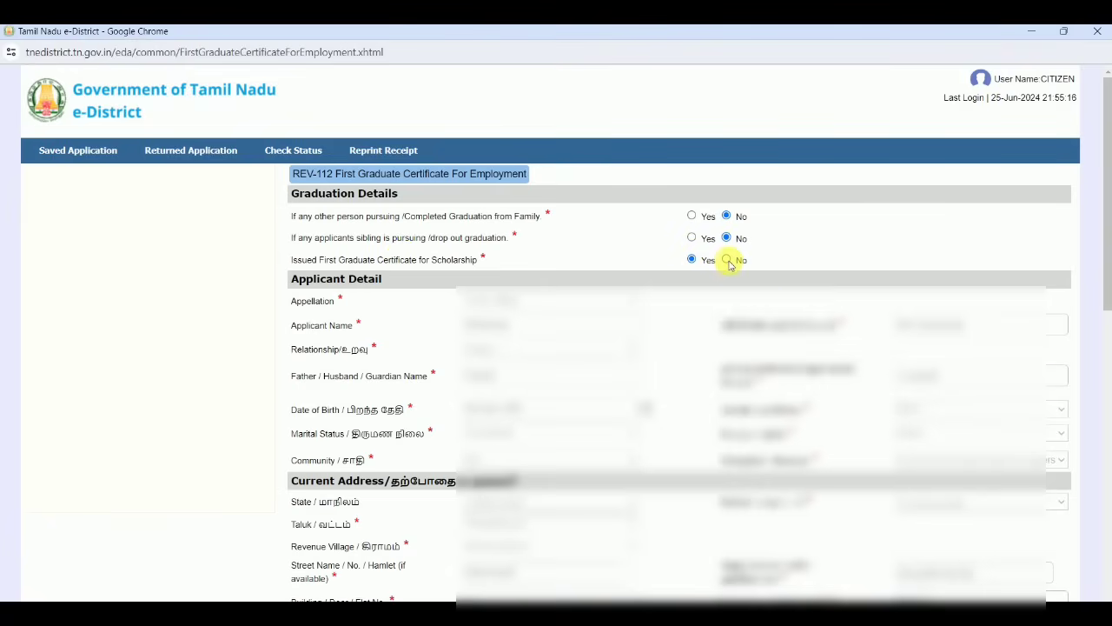
click(727, 260)
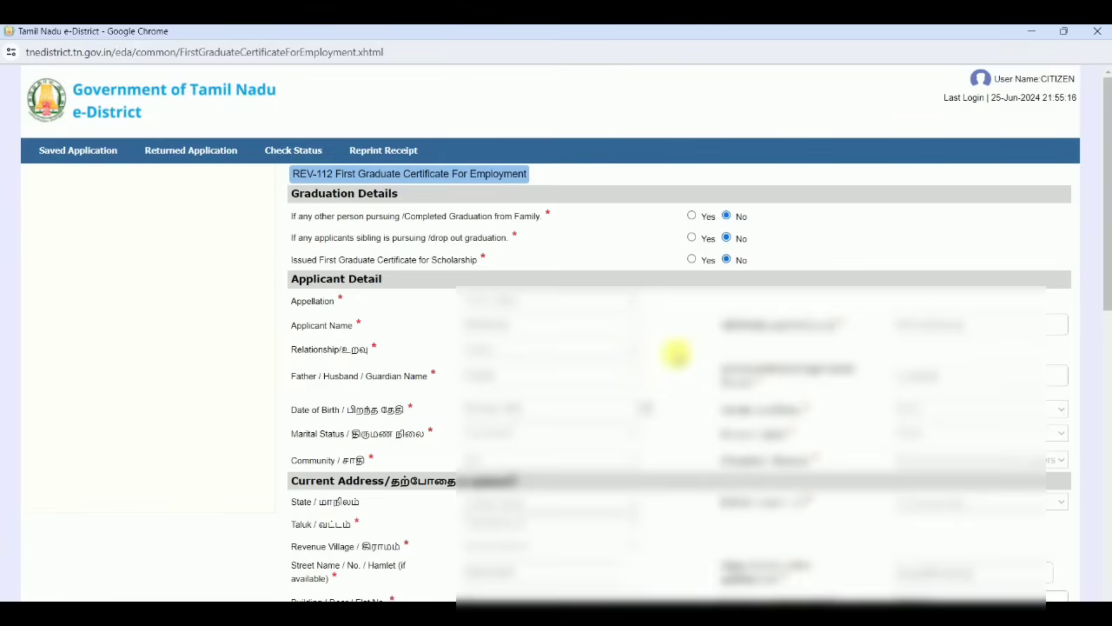
Paste the family card number into Family Card Number under Details of Family Members.
scroll(677, 353, down, 5)
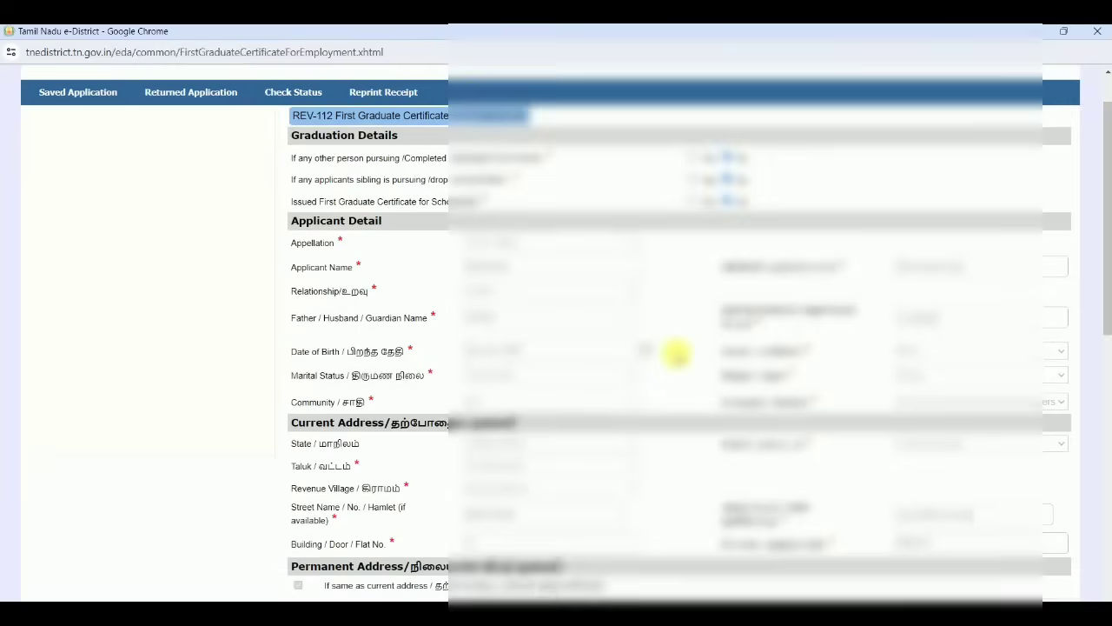
scroll(677, 353, down, 4)
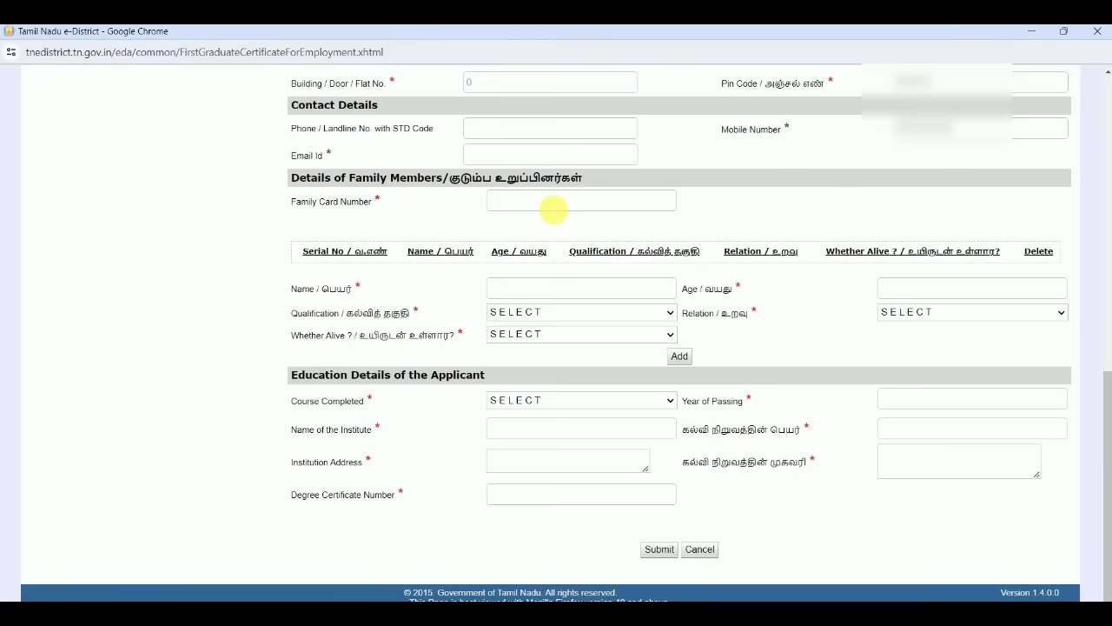
click(521, 612)
click(560, 201)
key(ctrl+v)
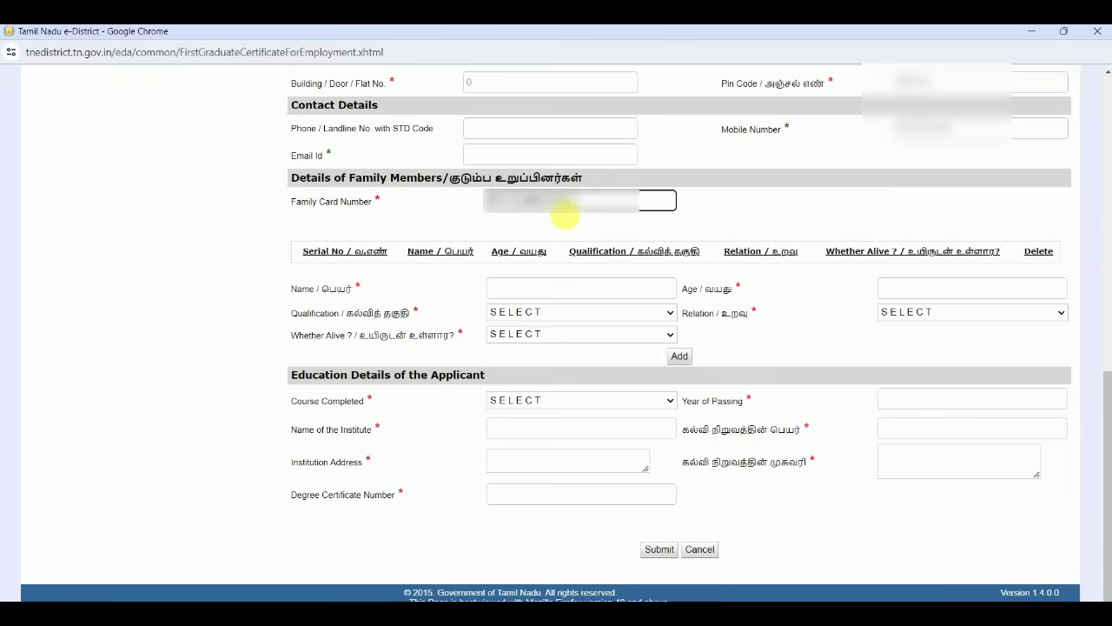
Add the father, age 55, Upto 5th standard, alive, to the family members table.
click(410, 299)
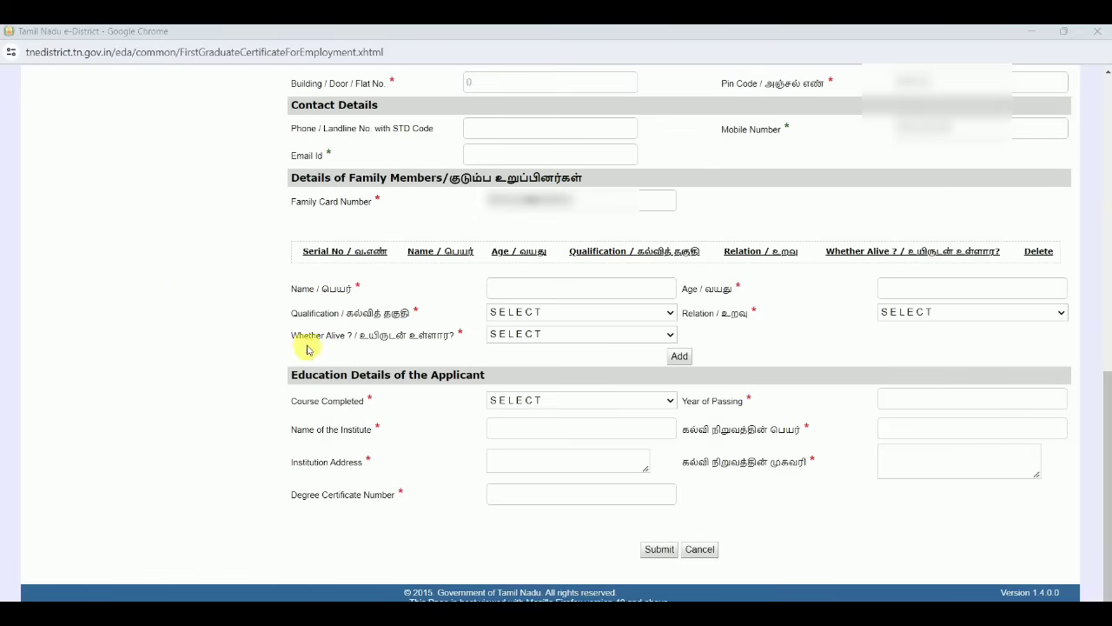
click(515, 287)
text(****)
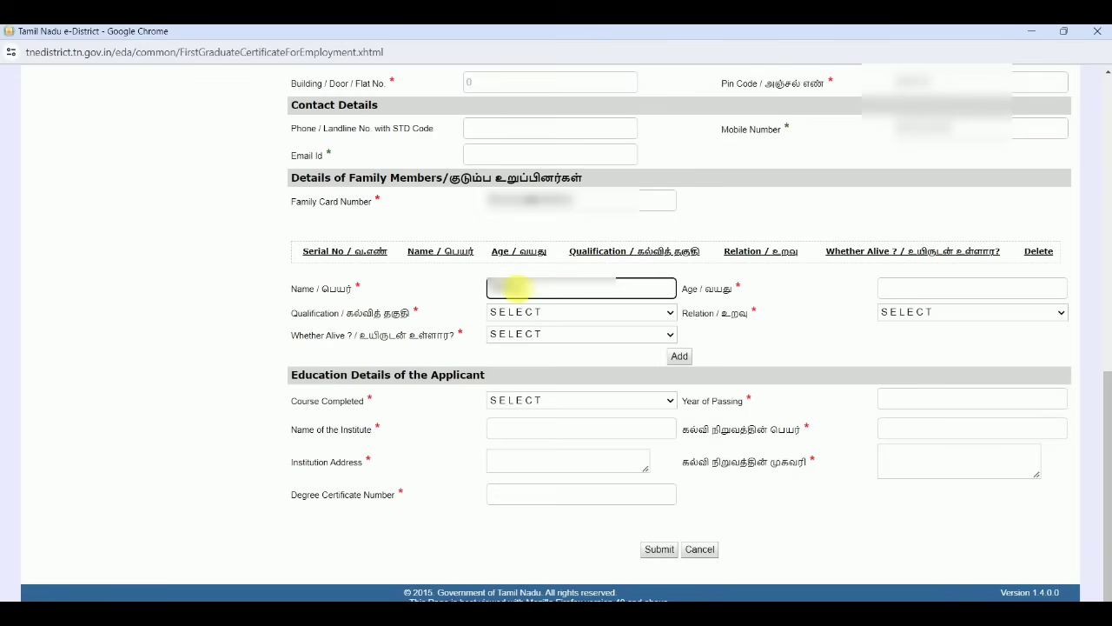
click(914, 289)
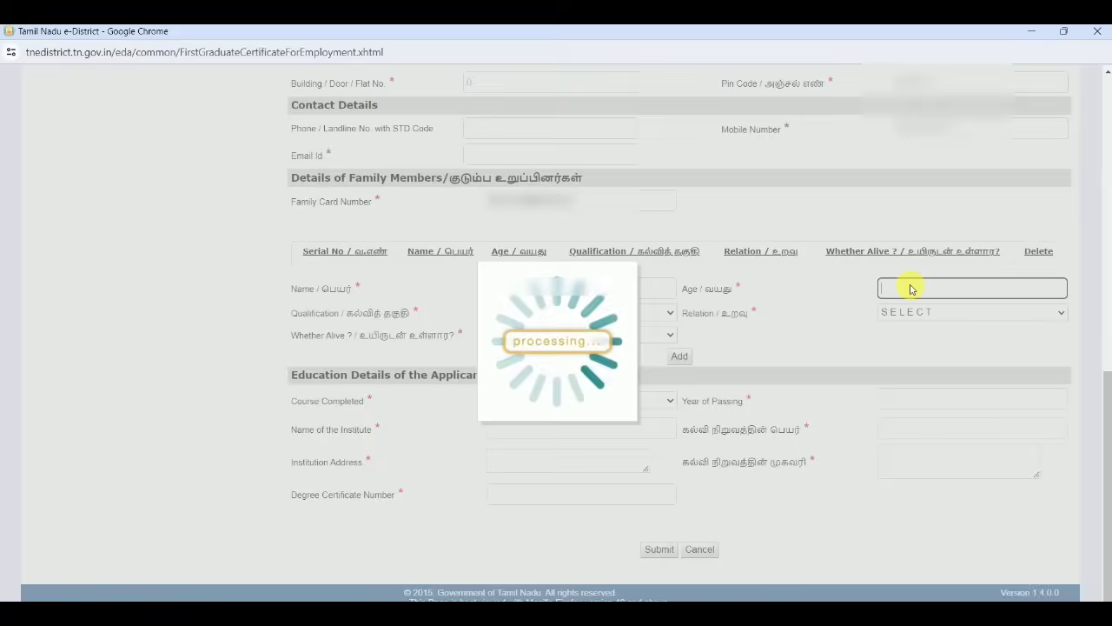
text(55)
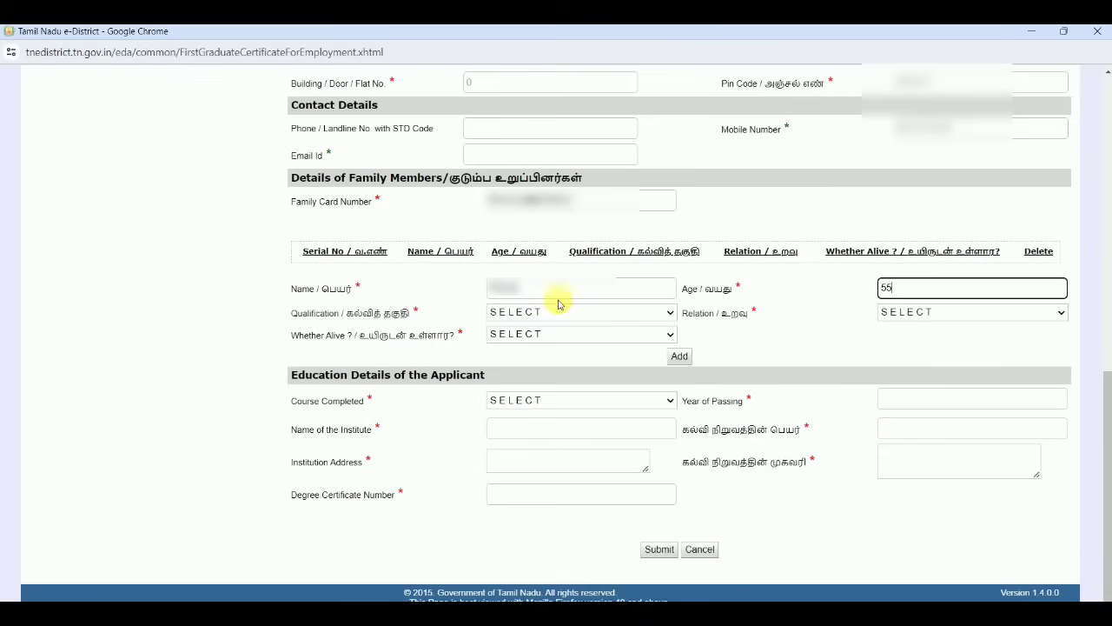
click(533, 315)
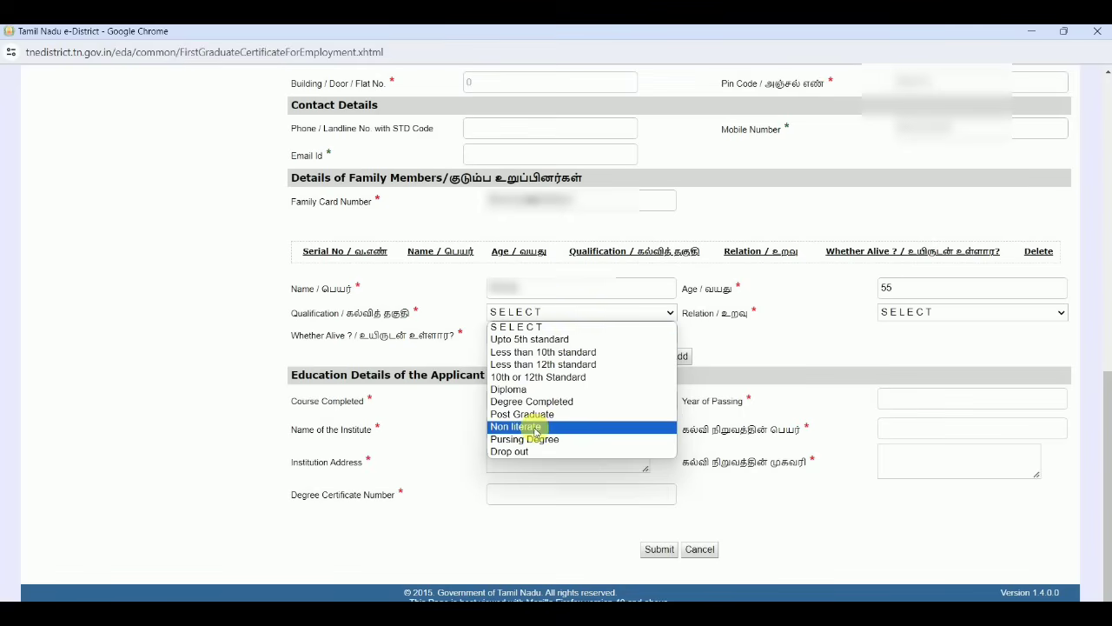
click(533, 338)
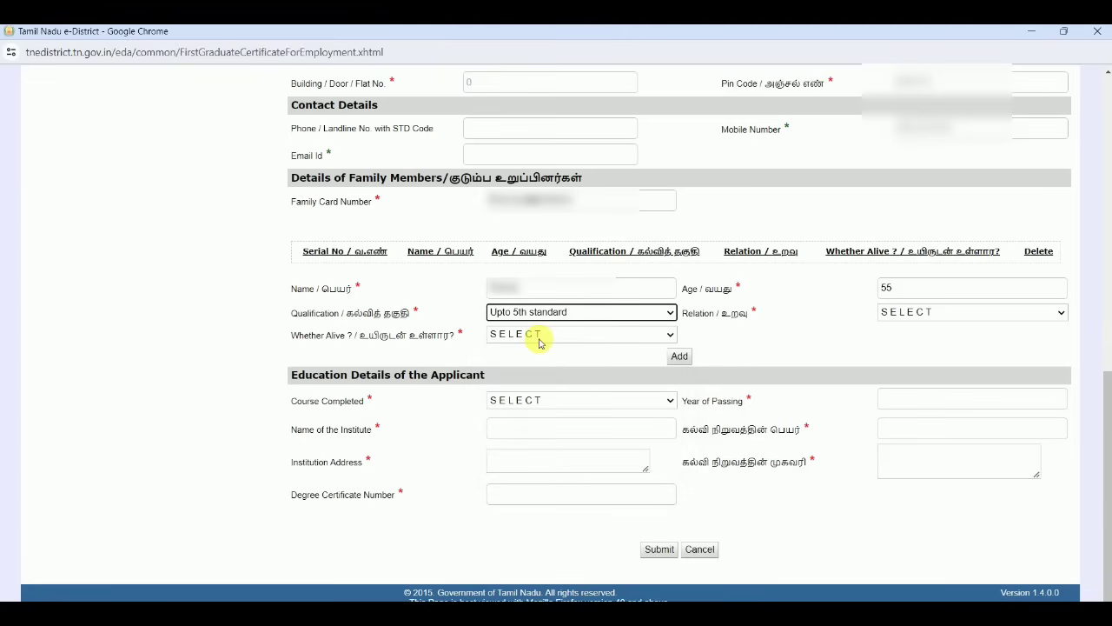
click(908, 313)
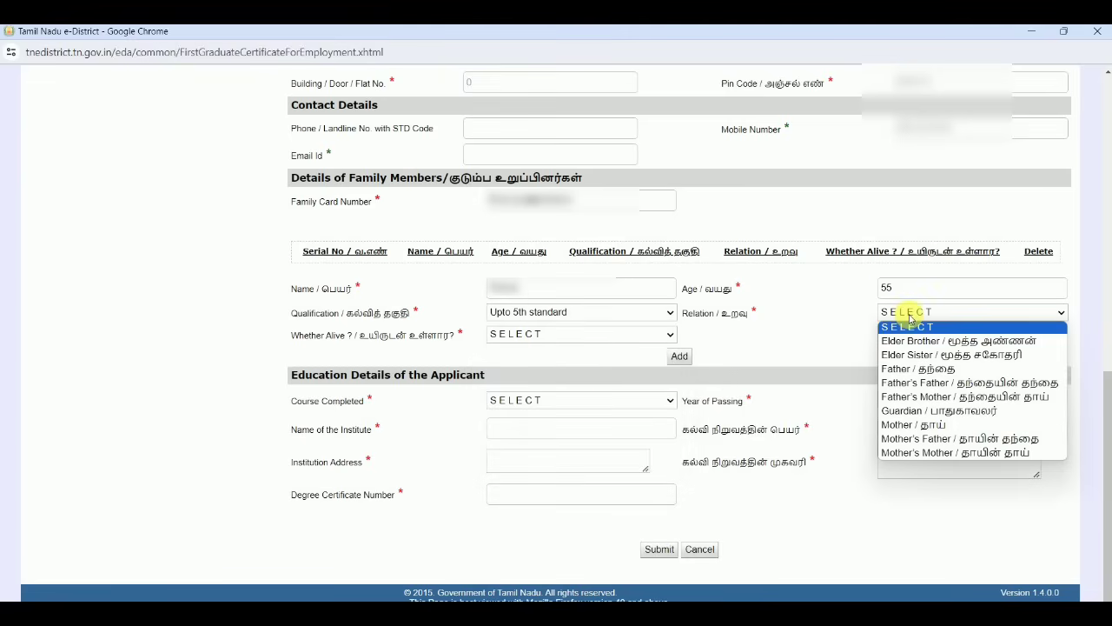
click(919, 368)
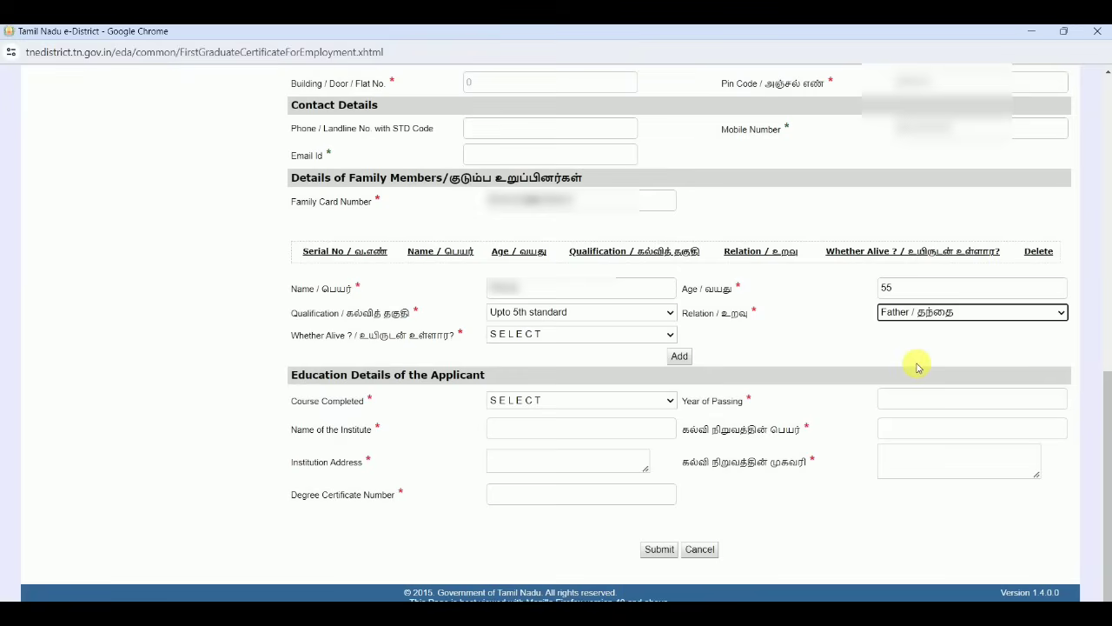
click(537, 340)
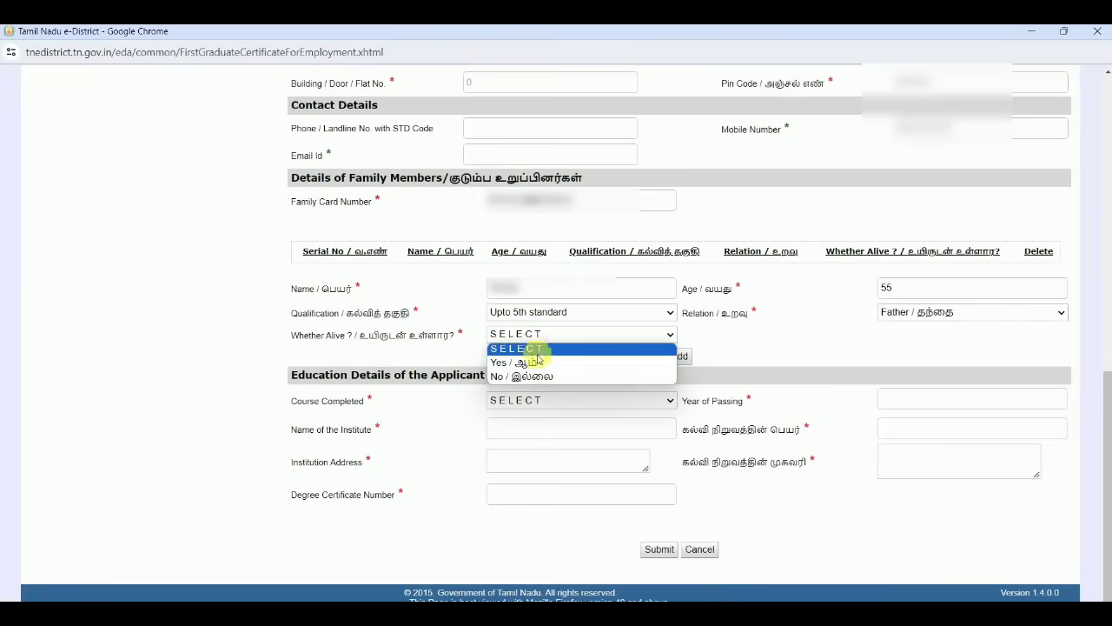
click(530, 359)
click(679, 357)
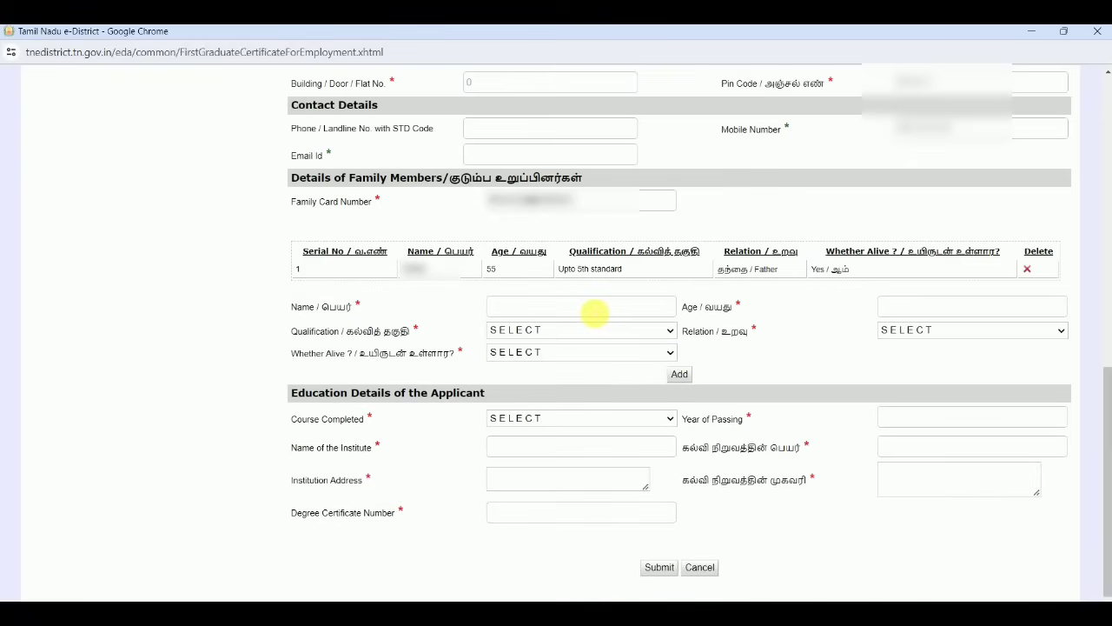
Add the mother, age 42, Less than 10th standard, alive, to the family members table.
click(595, 313)
text(xxxxxxxxx)
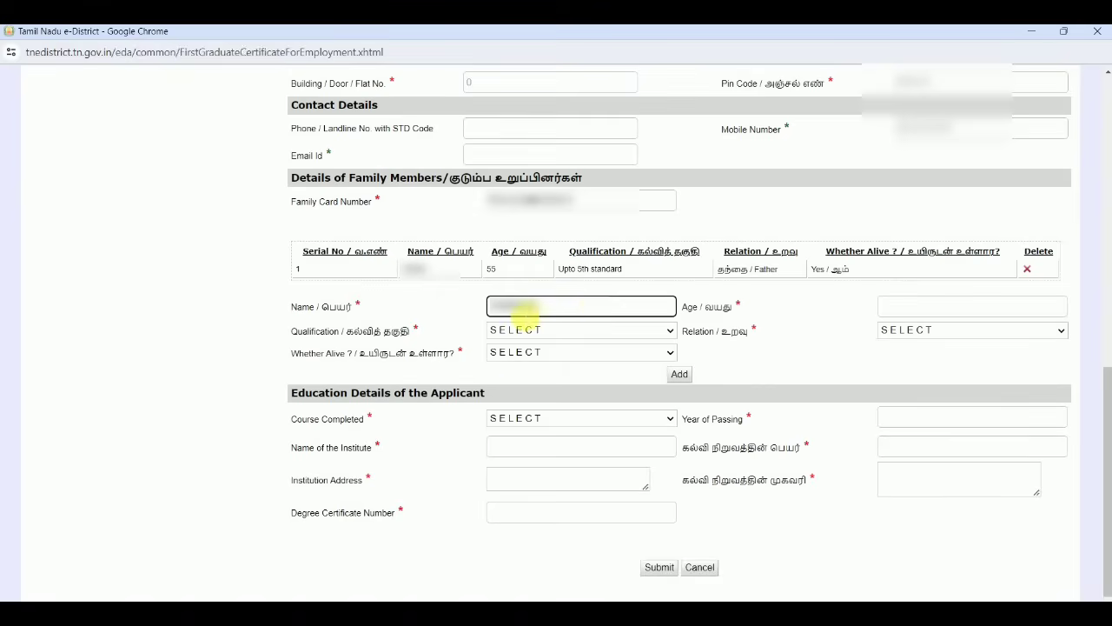
key(alt+Tab)
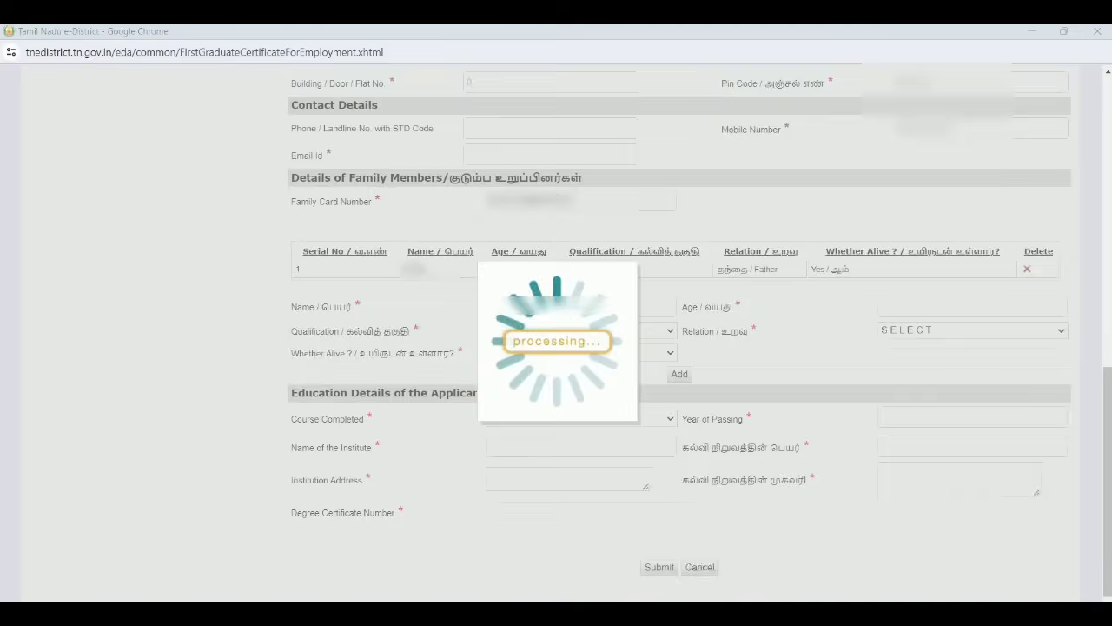
click(899, 309)
text(42)
click(619, 329)
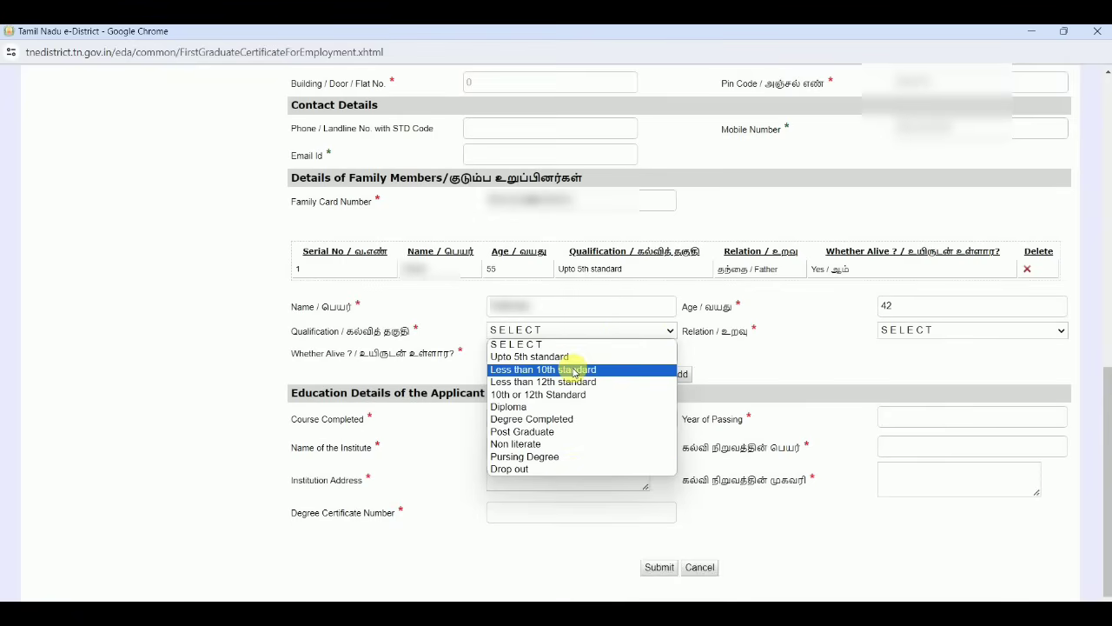
click(575, 371)
click(919, 329)
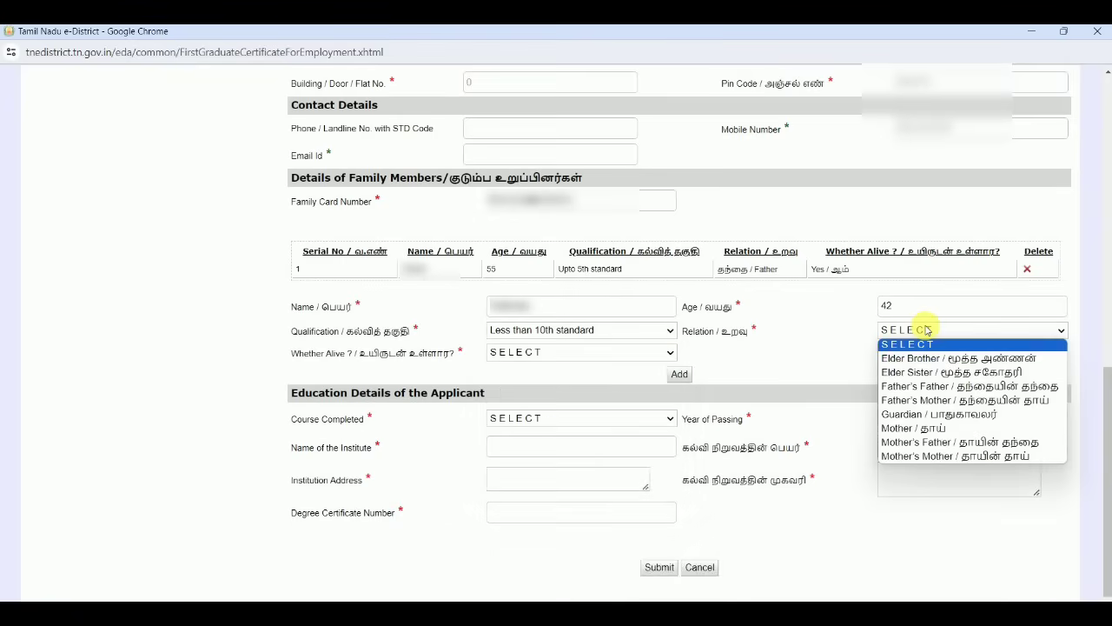
click(921, 428)
click(633, 353)
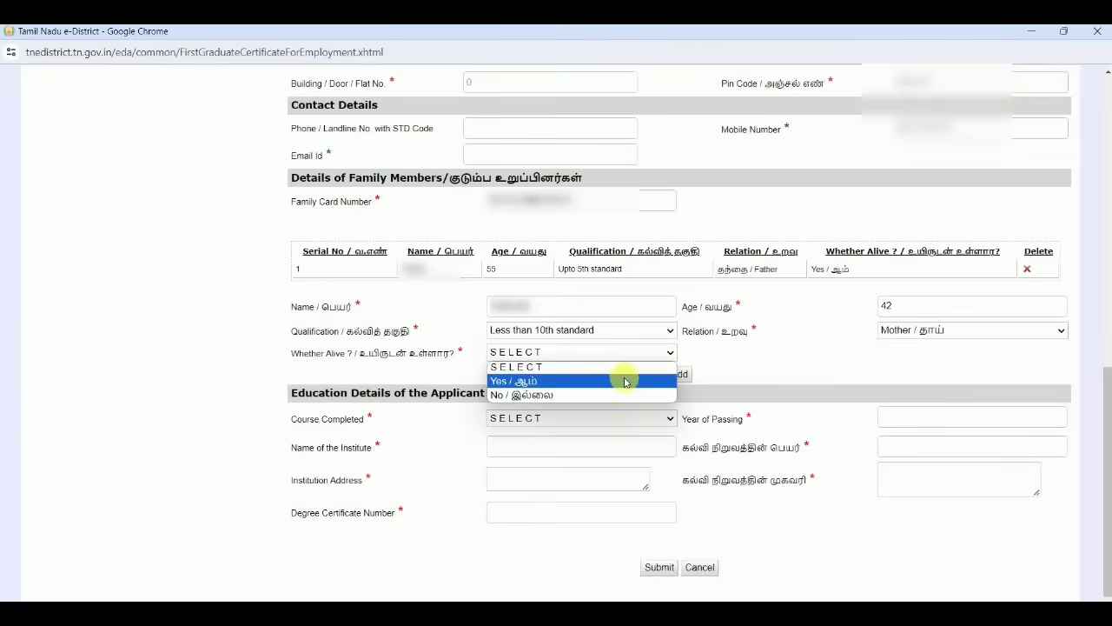
click(625, 382)
click(673, 376)
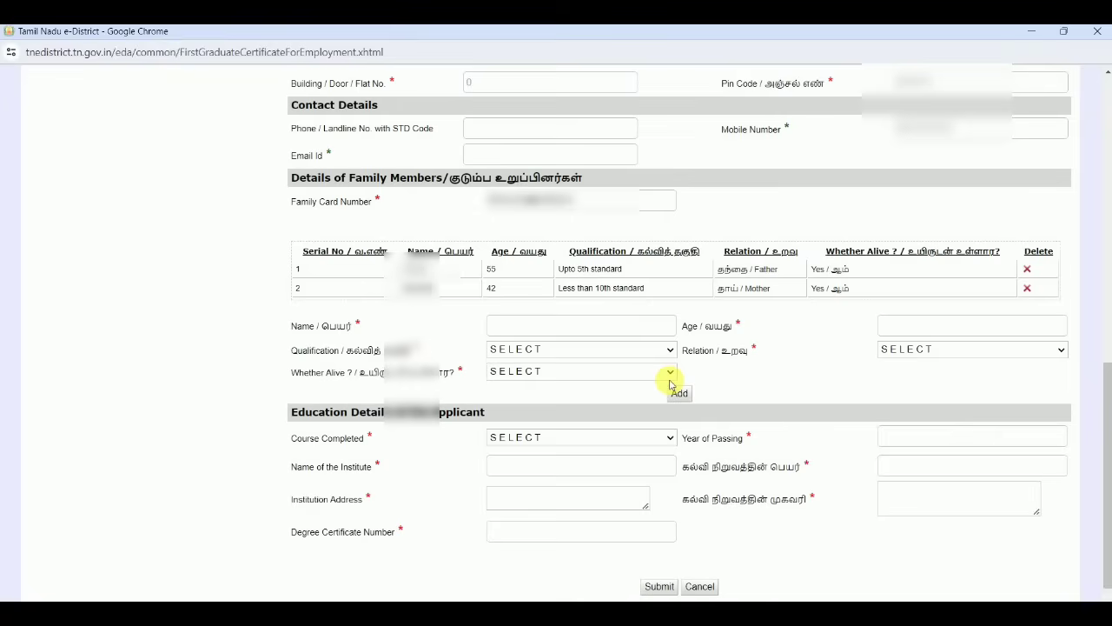
Add Father's Father, age 90, Non literate, not alive, as row 3.
click(600, 330)
text(????????)
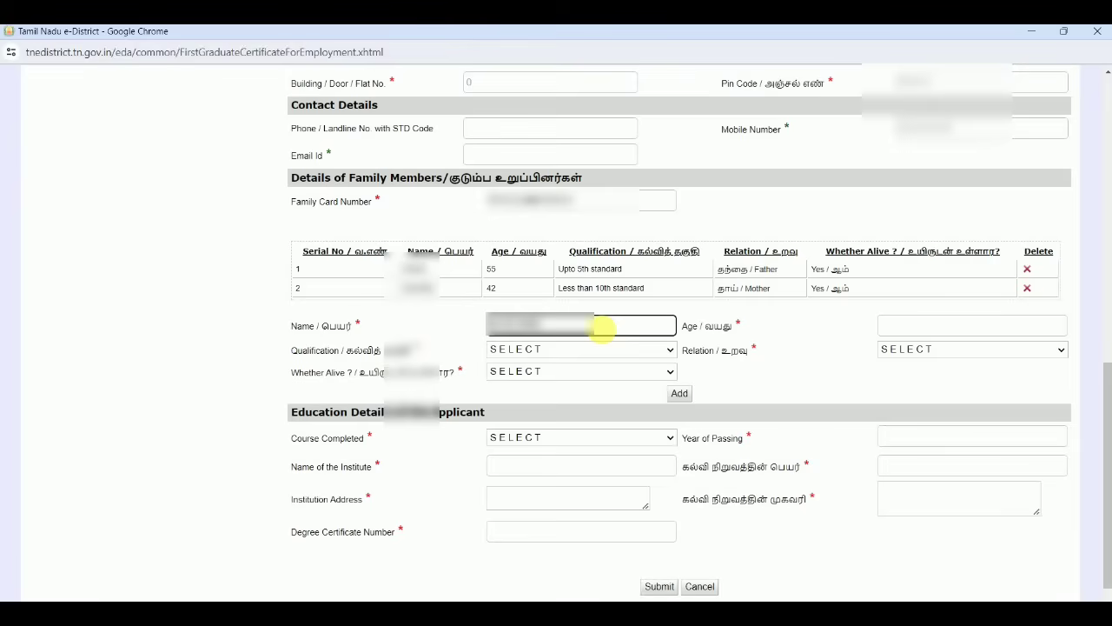
text(?)
click(913, 325)
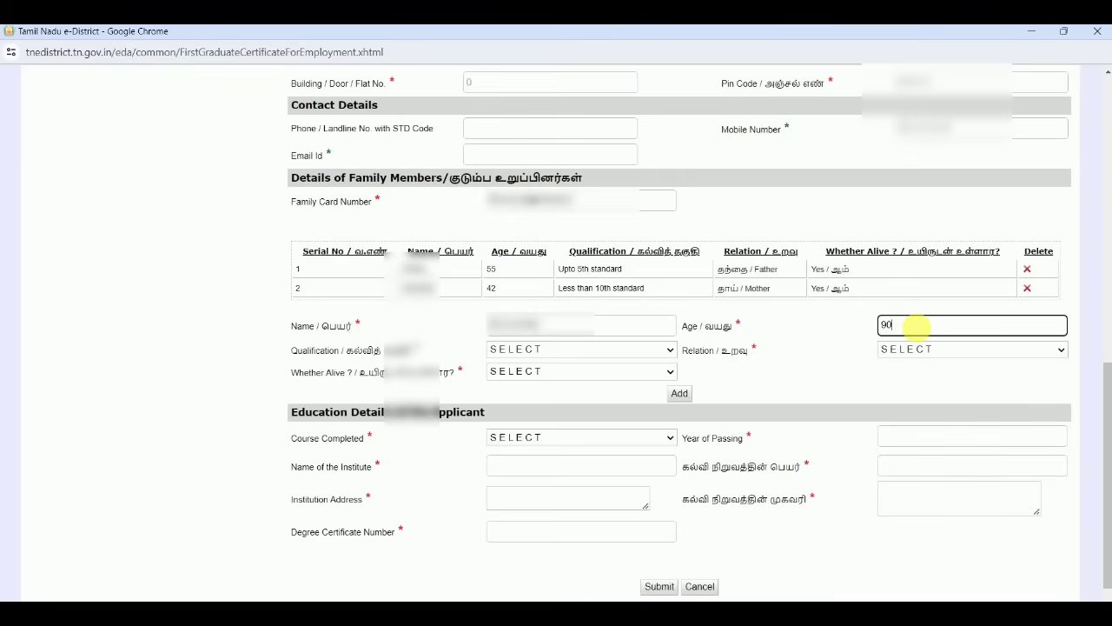
click(606, 350)
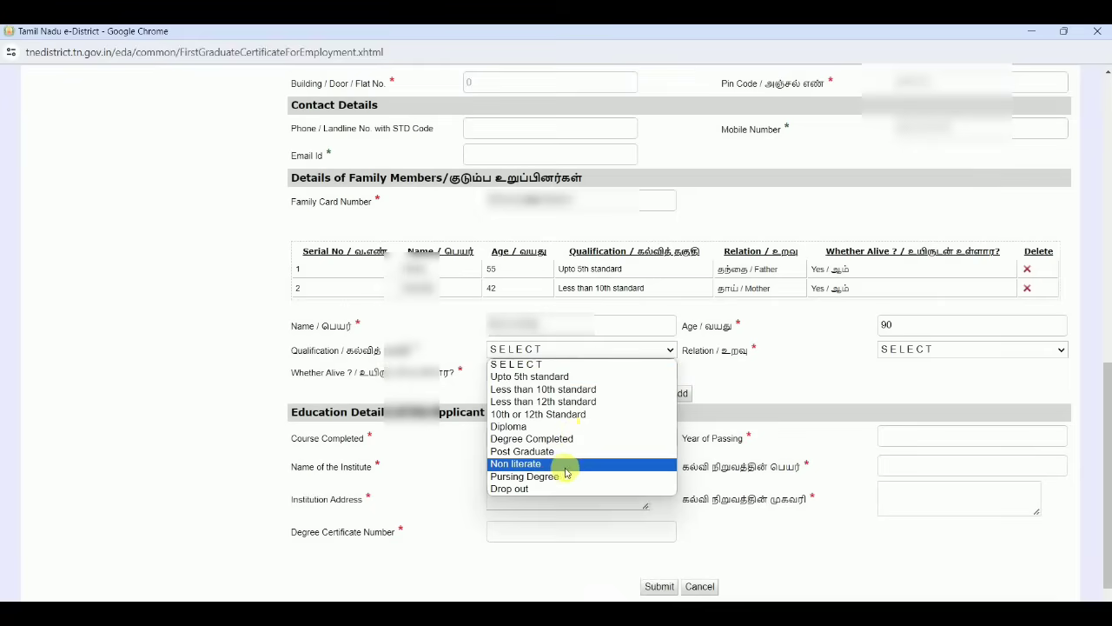
click(563, 467)
click(969, 350)
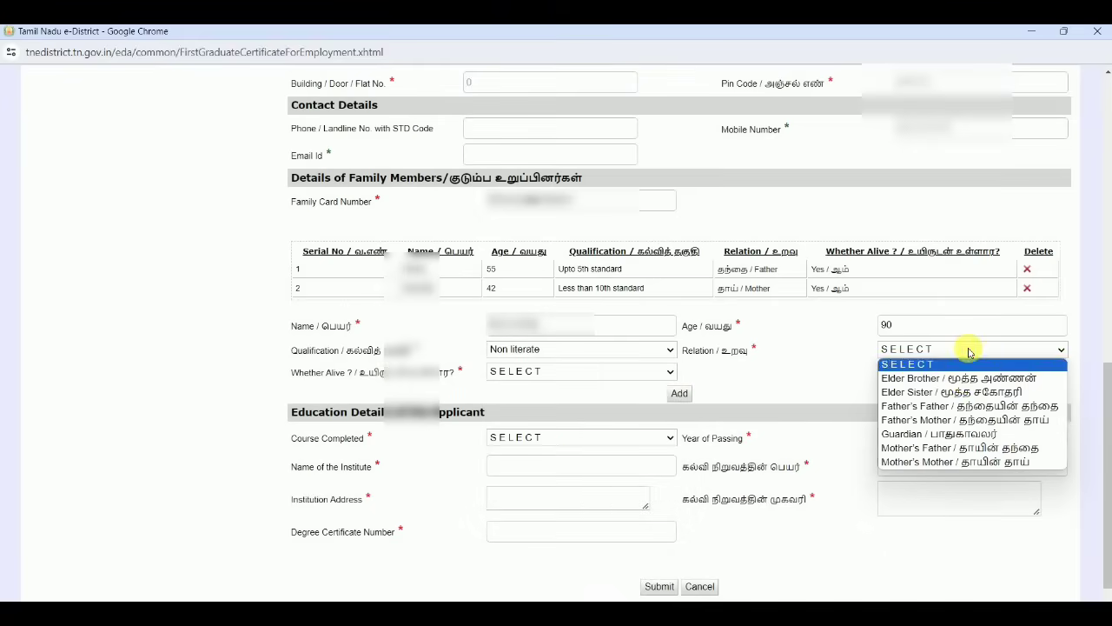
click(969, 408)
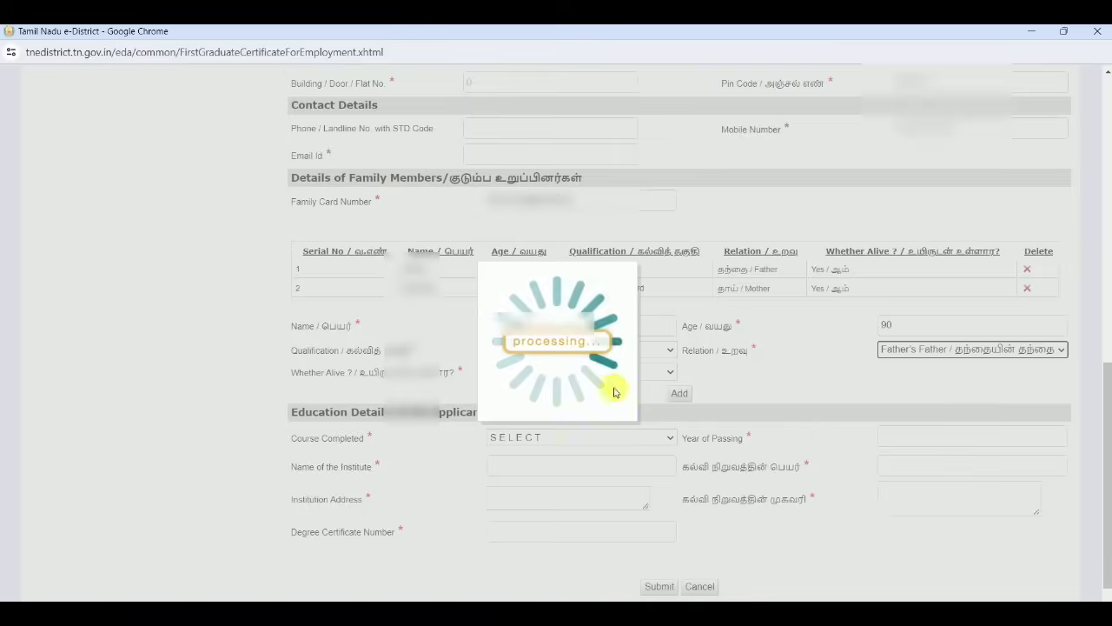
click(569, 374)
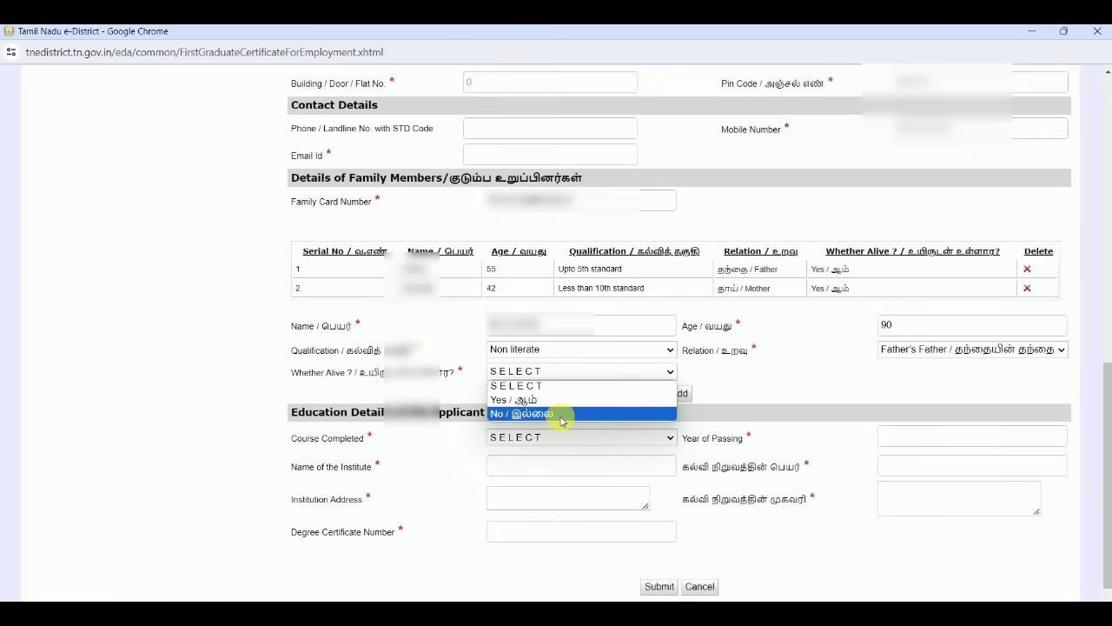
click(567, 415)
click(677, 395)
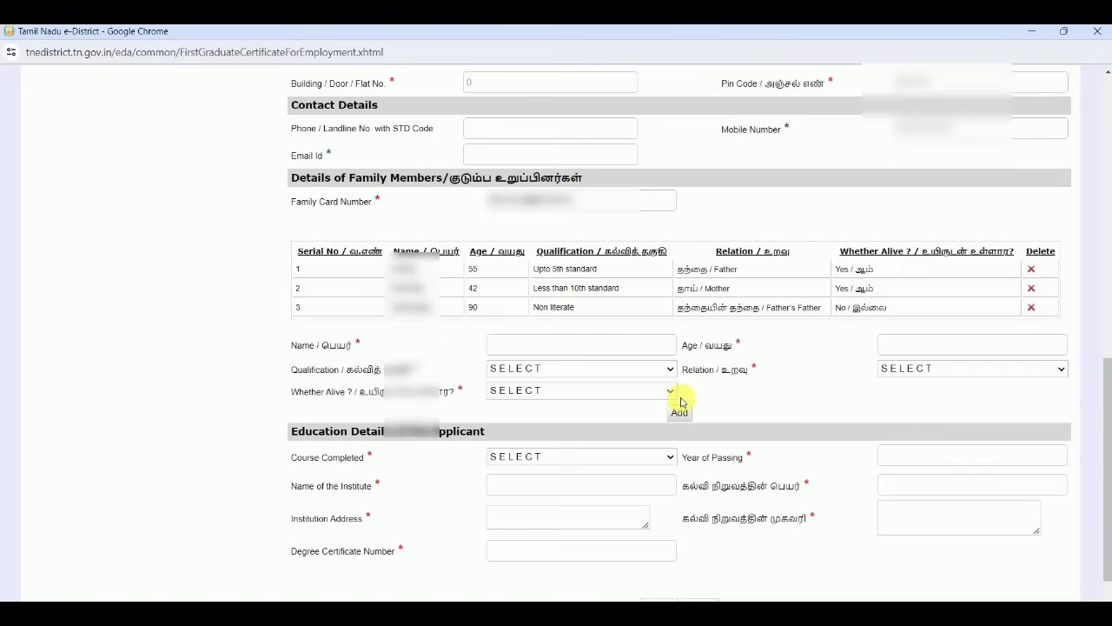
Add Father's Mother, age 88, Non literate, alive, as row 4.
click(597, 345)
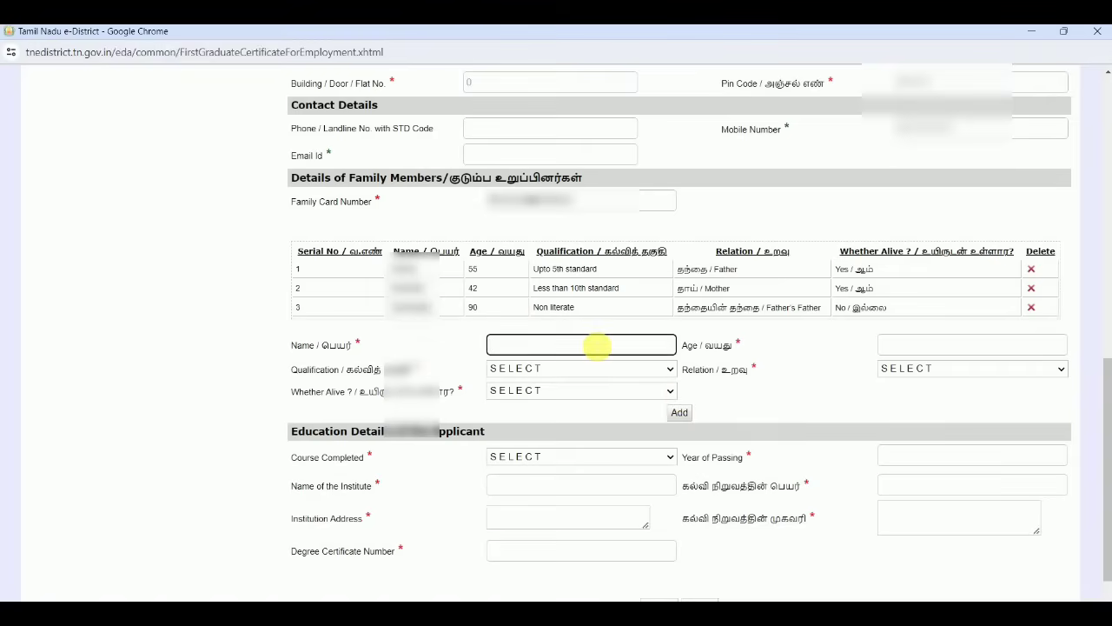
text([illegible])
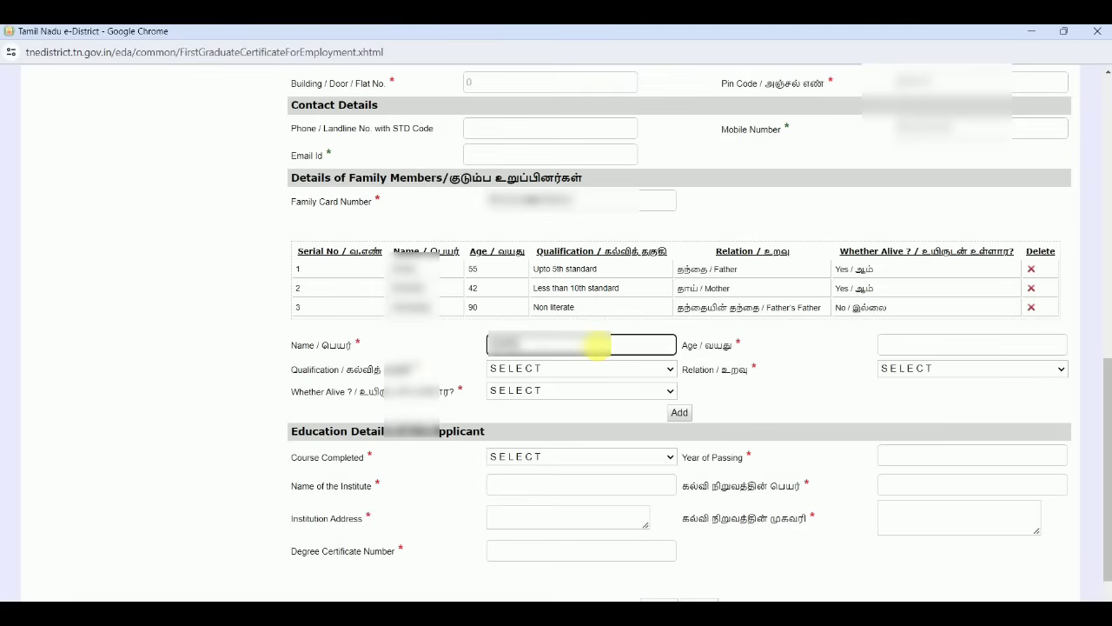
text([illegible])
click(942, 347)
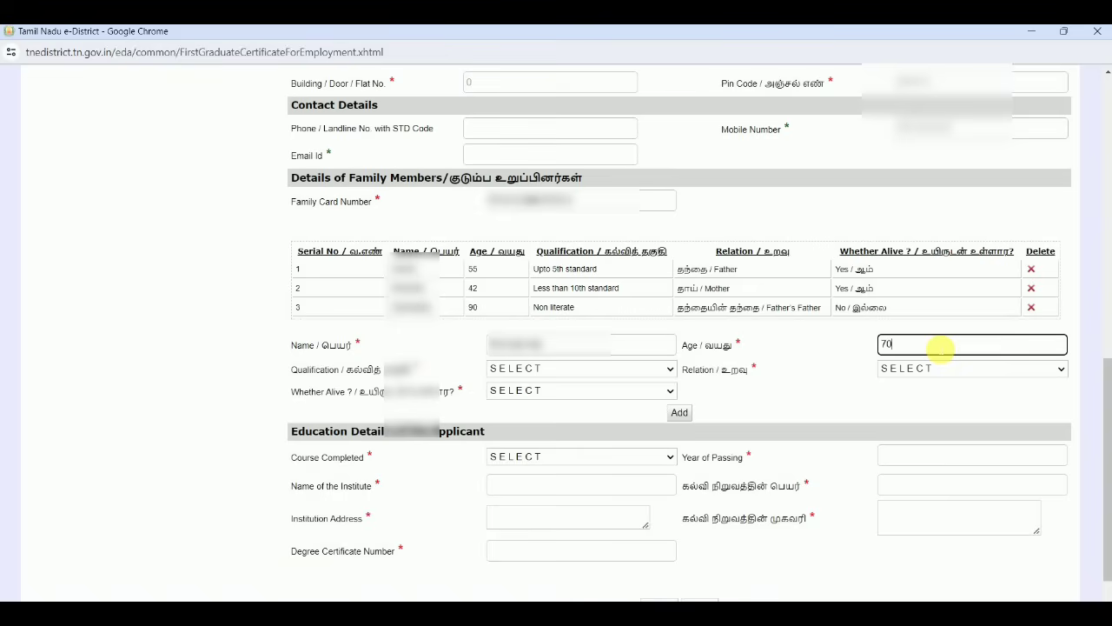
click(639, 369)
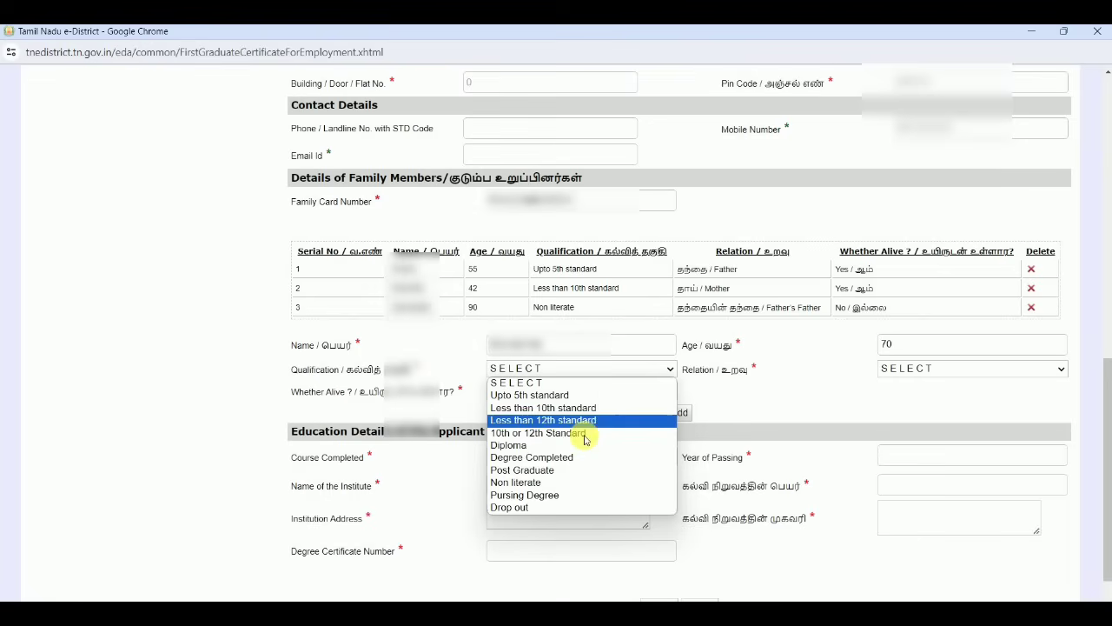
click(544, 482)
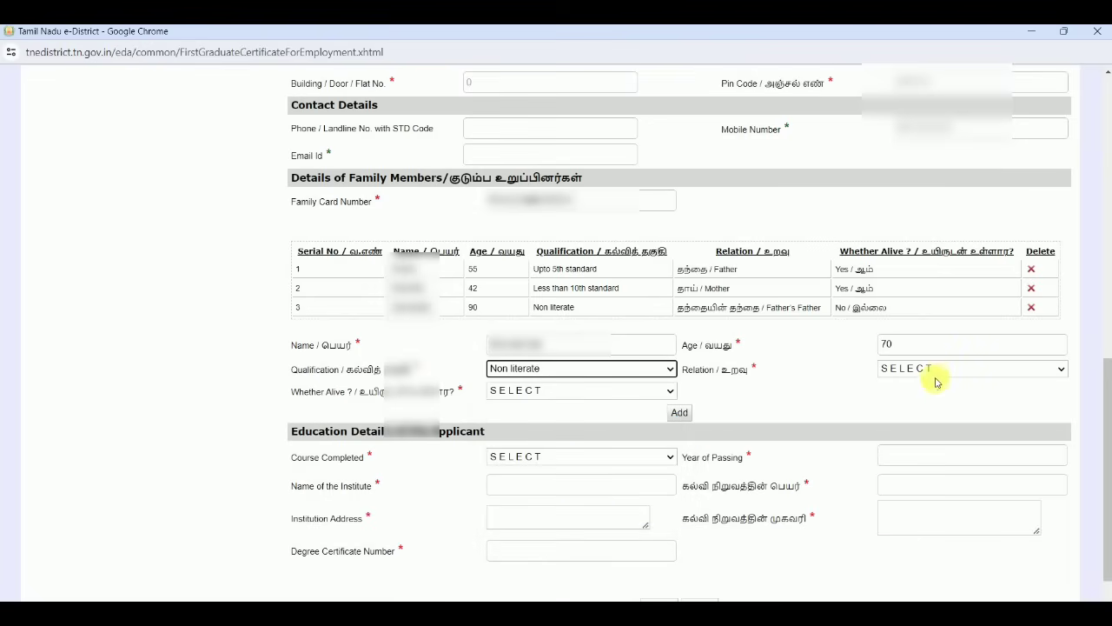
click(941, 370)
click(943, 438)
click(549, 392)
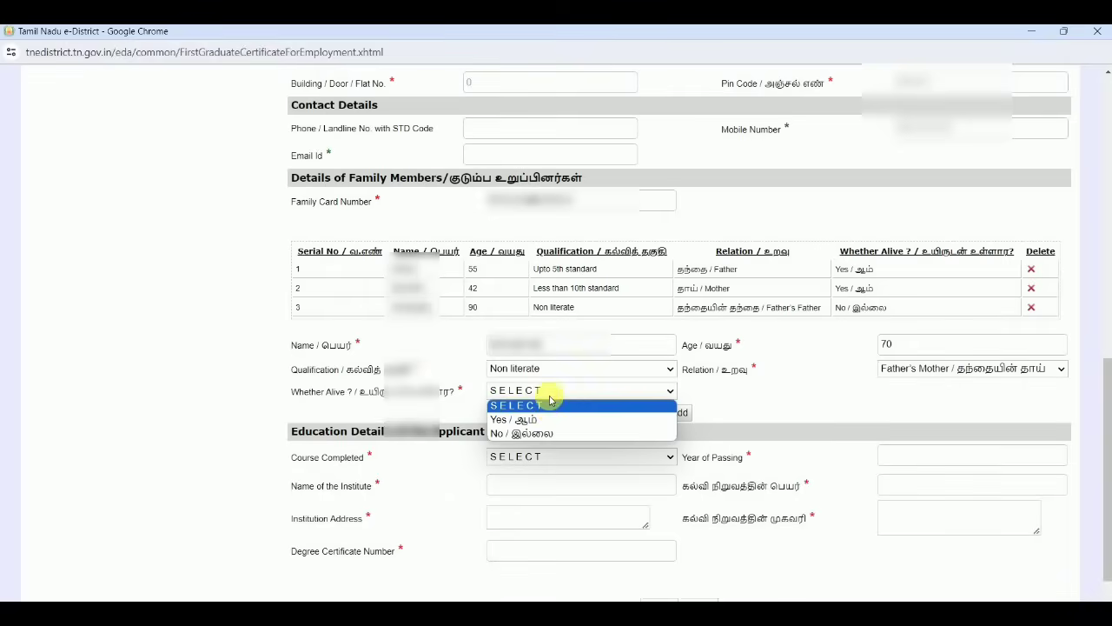
click(550, 419)
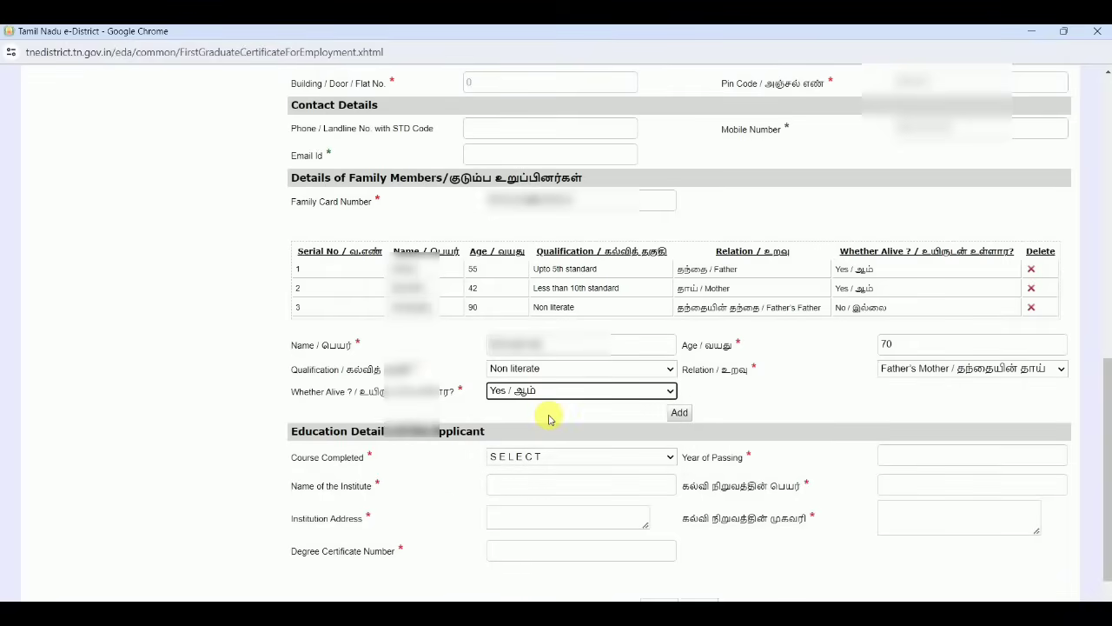
click(682, 415)
Add Mother's Father, age 94, Non literate, not alive, as row 5.
click(608, 369)
text(xxxxxxx)
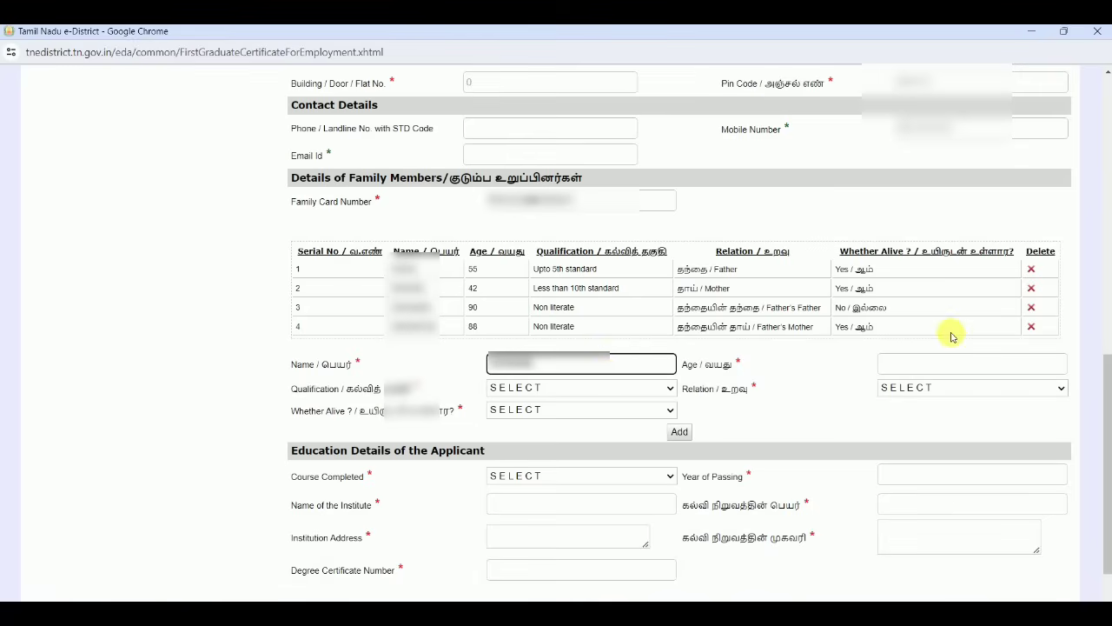
click(959, 362)
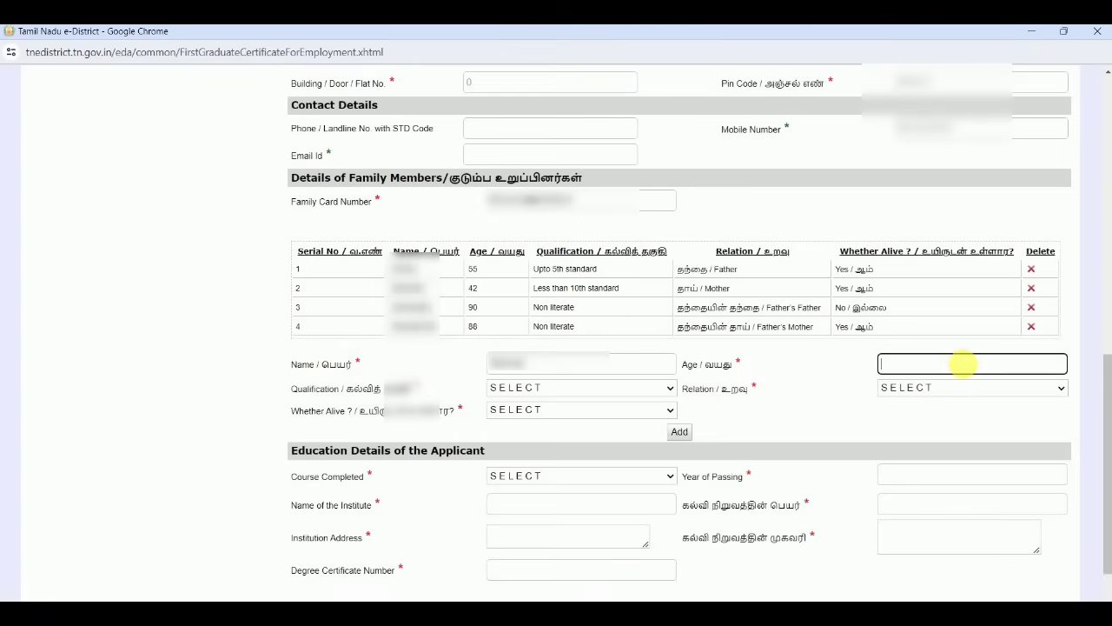
click(555, 388)
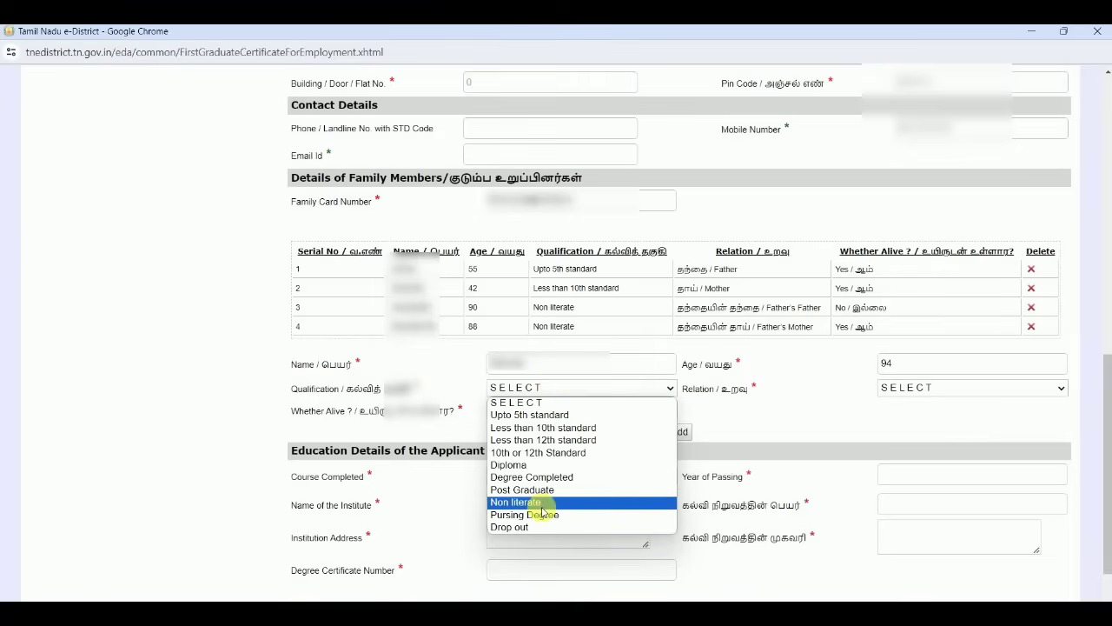
click(565, 503)
click(973, 389)
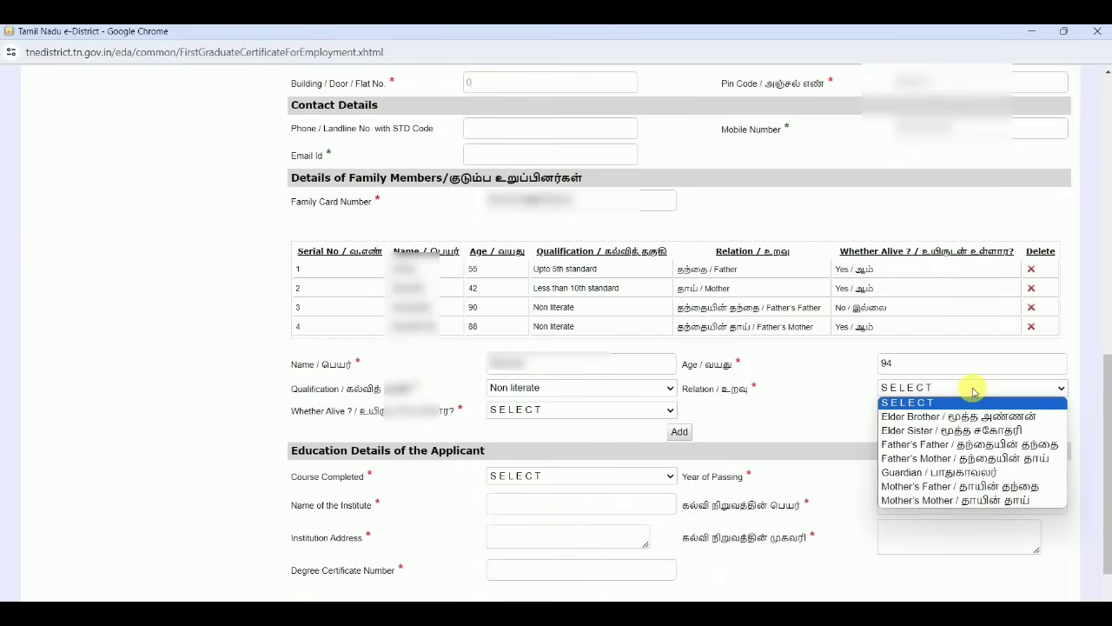
click(959, 489)
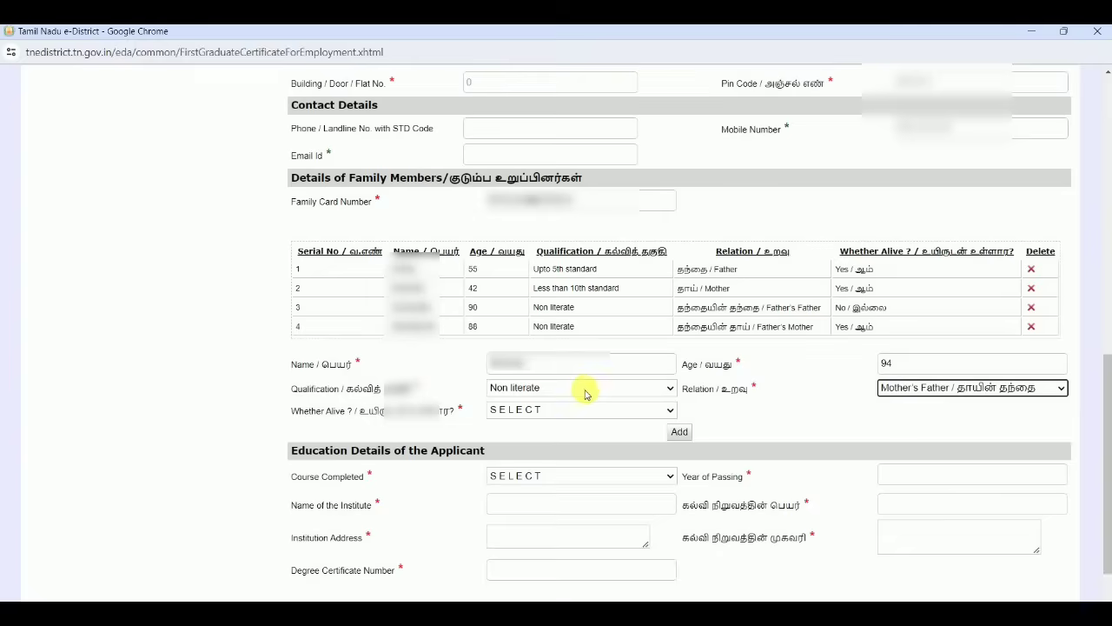
click(583, 410)
click(575, 452)
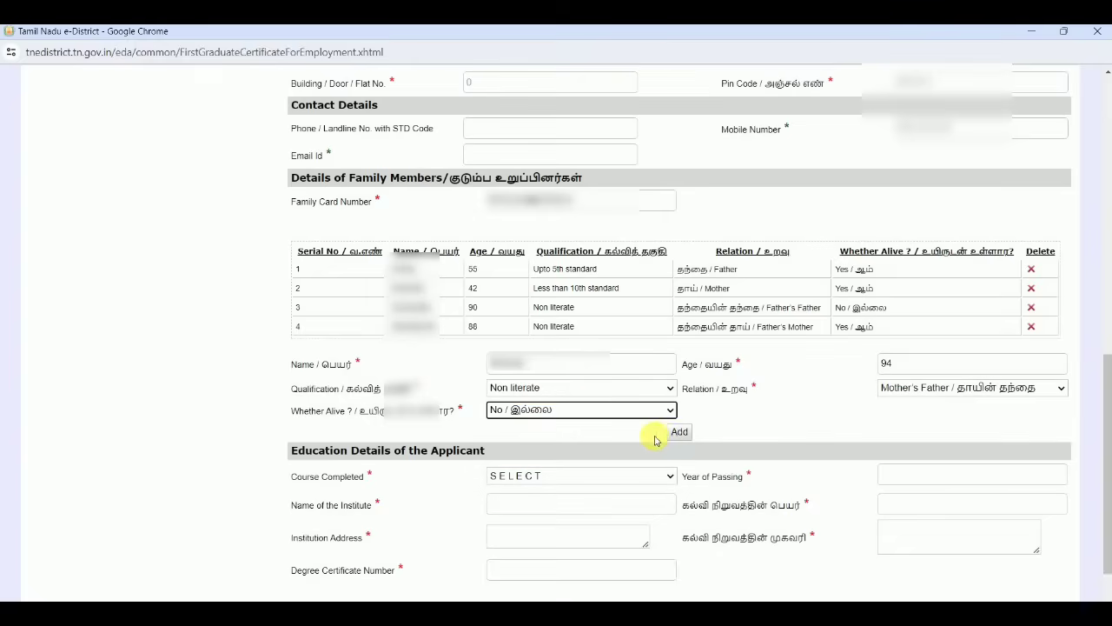
click(682, 433)
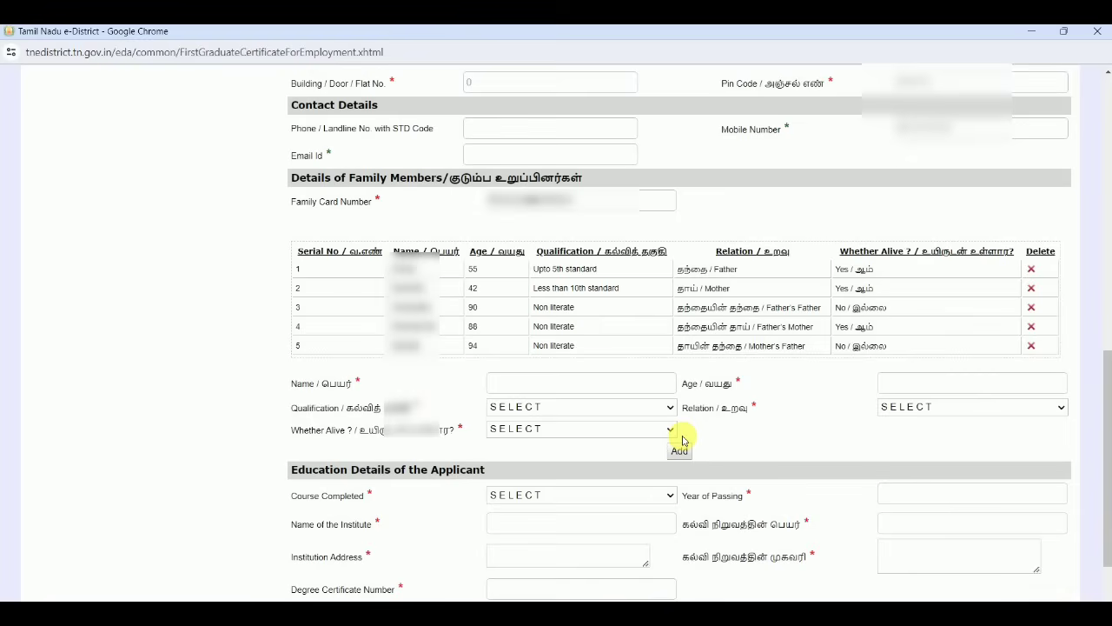
Add Mother's Mother, age 90, Non literate, alive, as row 6.
click(569, 383)
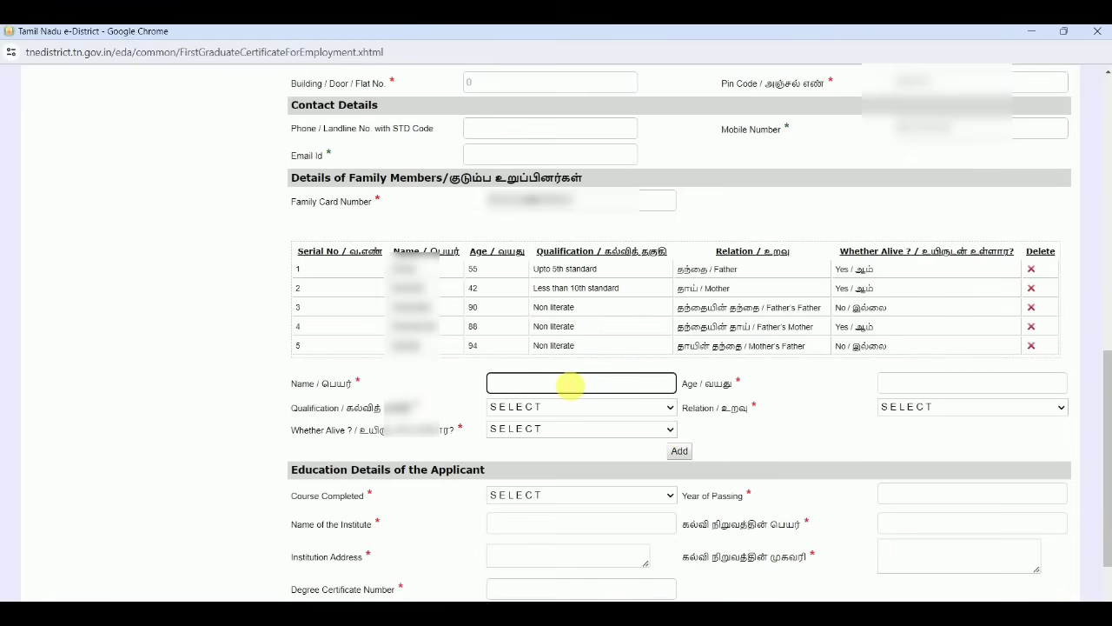
text(xxxxxx)
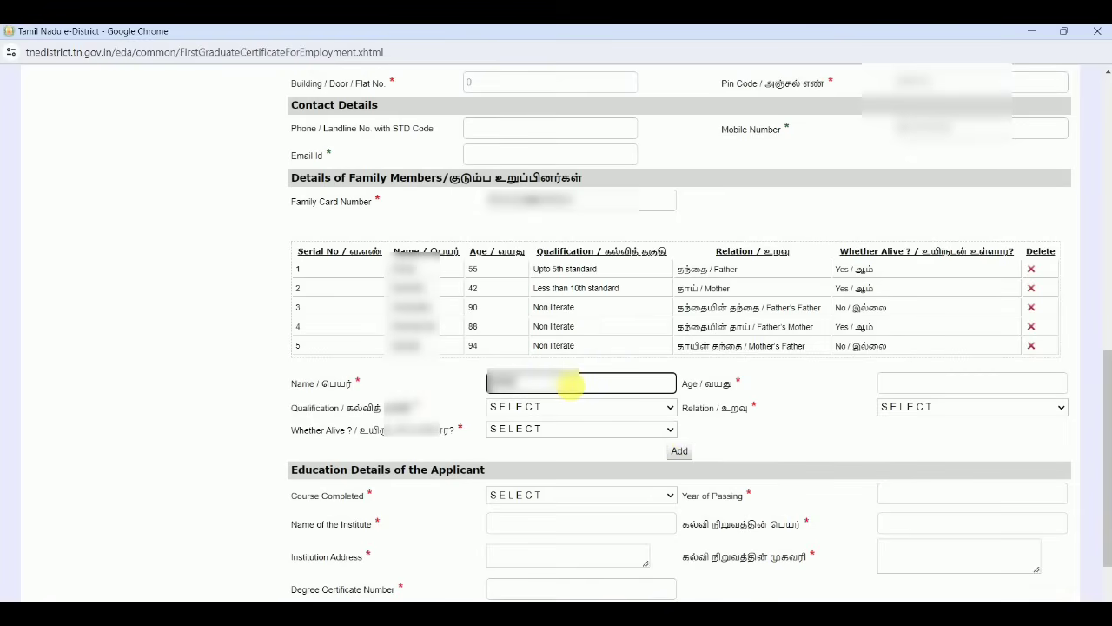
click(916, 387)
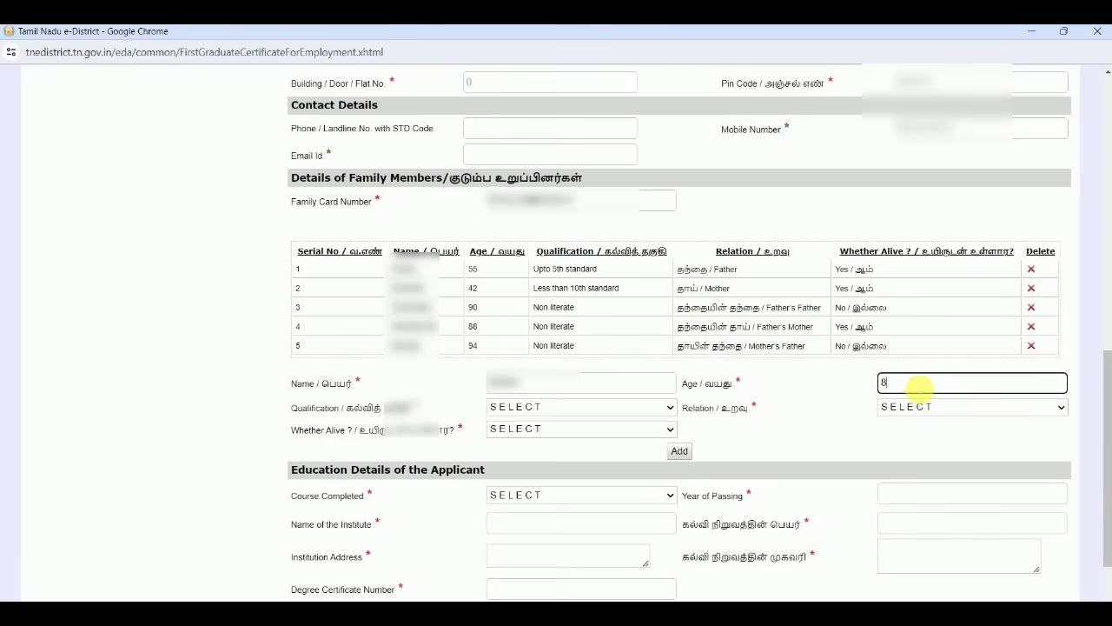
click(596, 408)
click(546, 521)
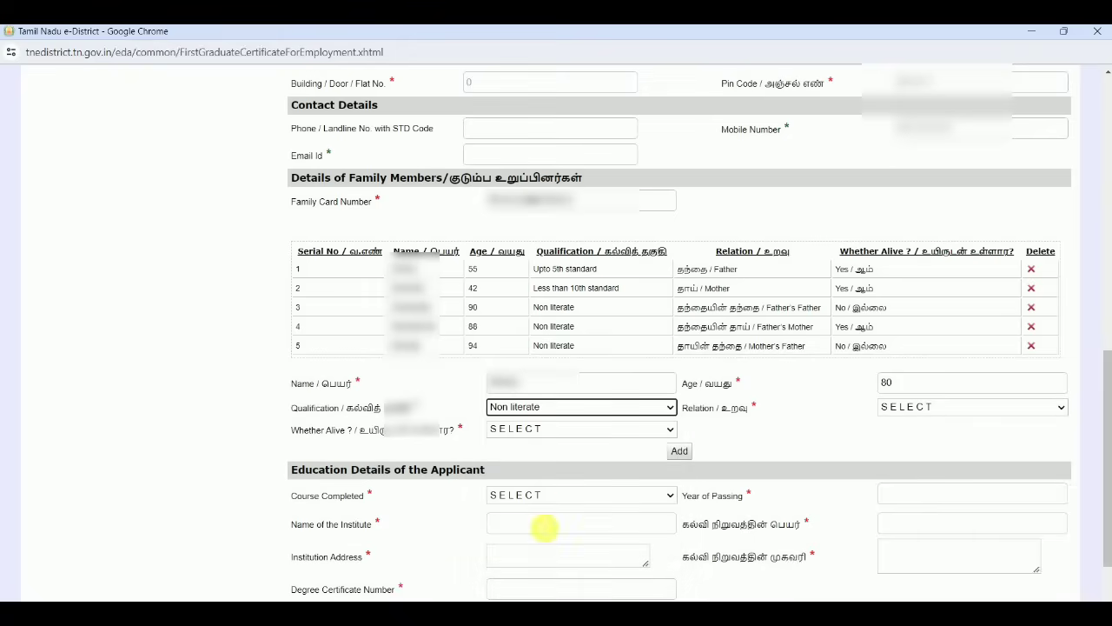
click(937, 406)
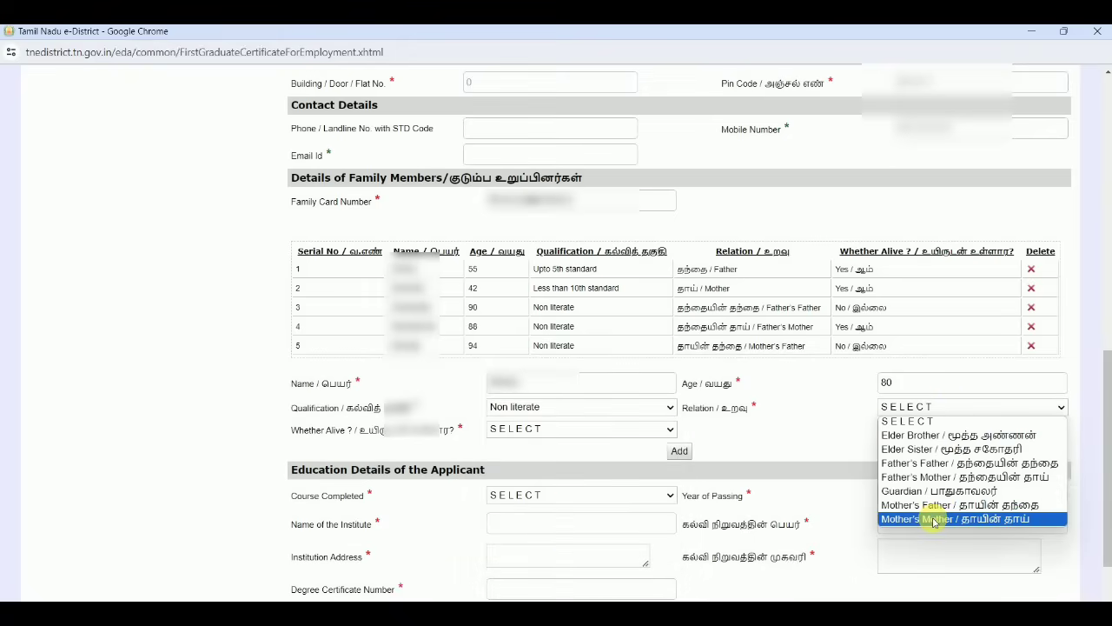
click(932, 519)
click(551, 430)
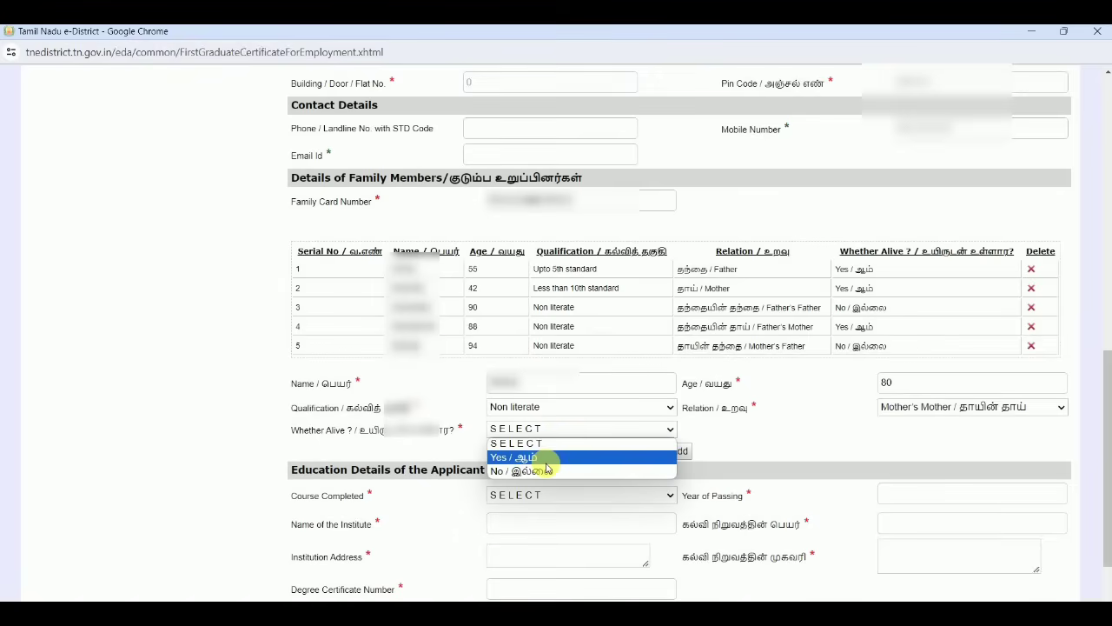
click(546, 470)
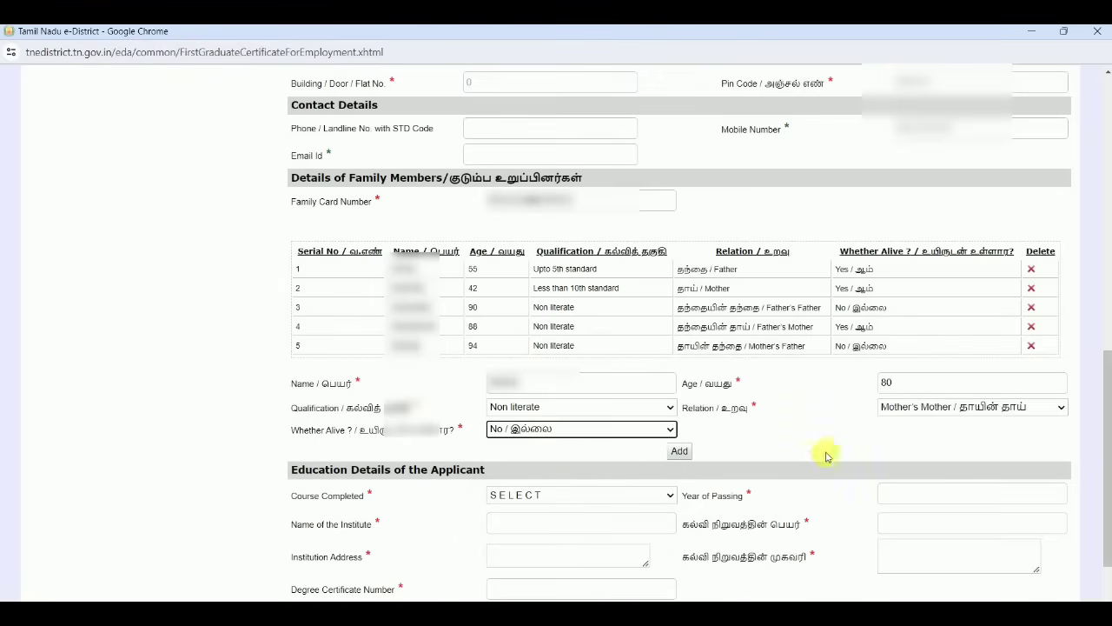
click(679, 450)
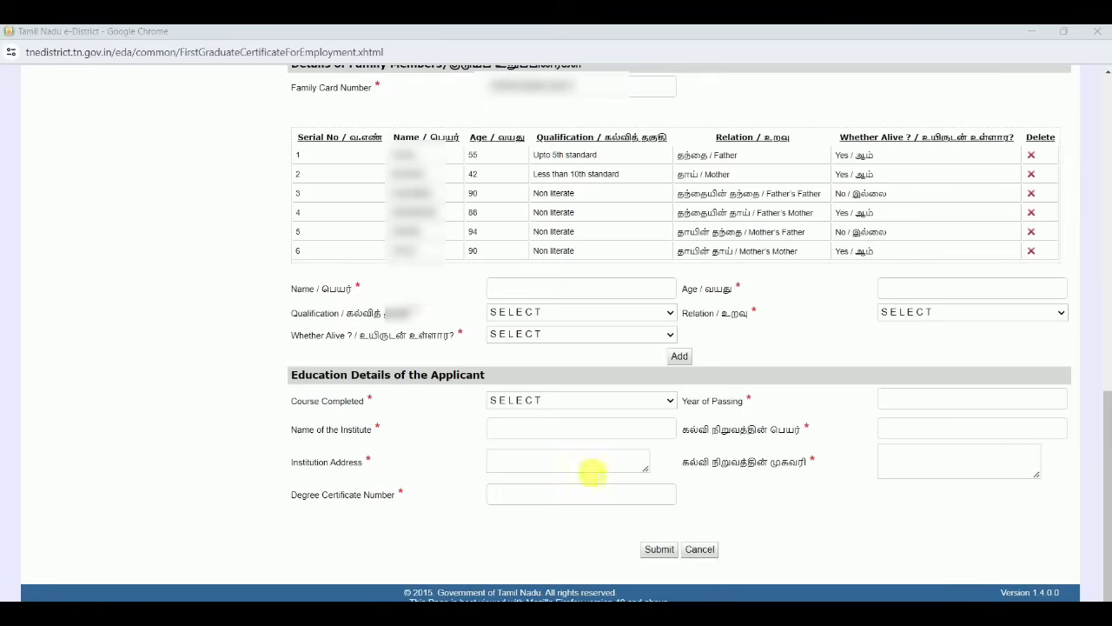
Add the Younger Brother, age 20, 10th or 12th Standard, alive, to the family list.
click(574, 285)
text(s*******)
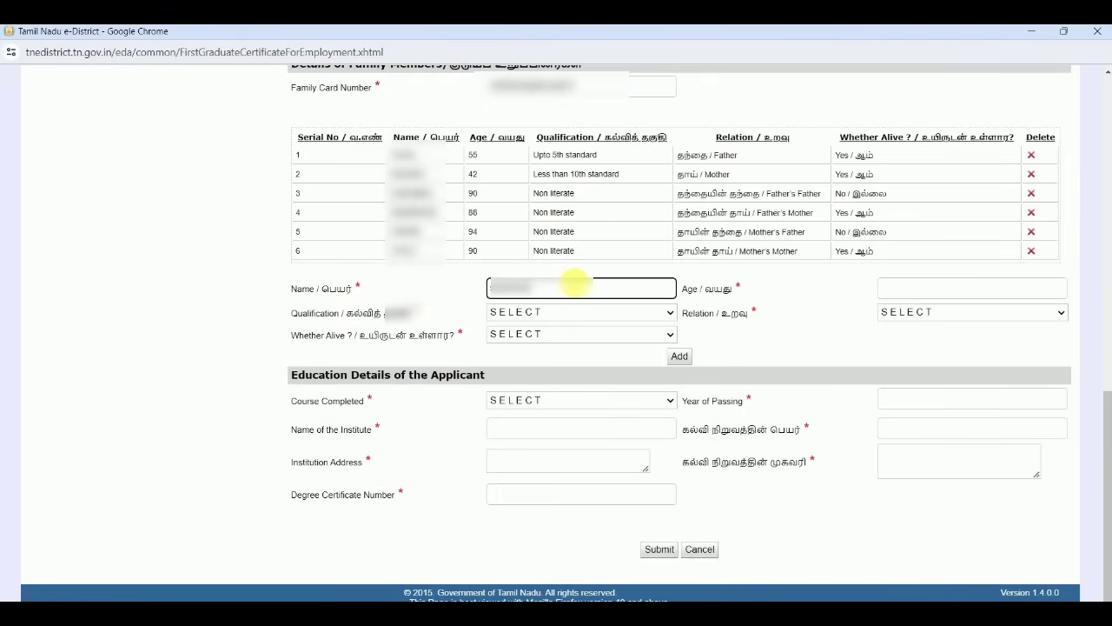
click(938, 286)
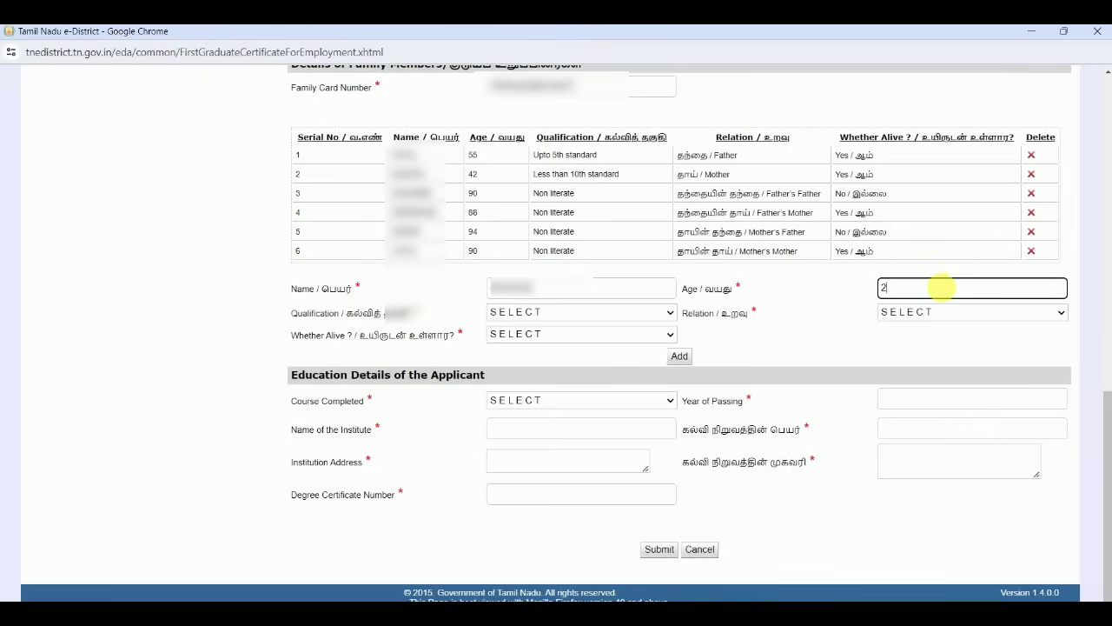
text(20)
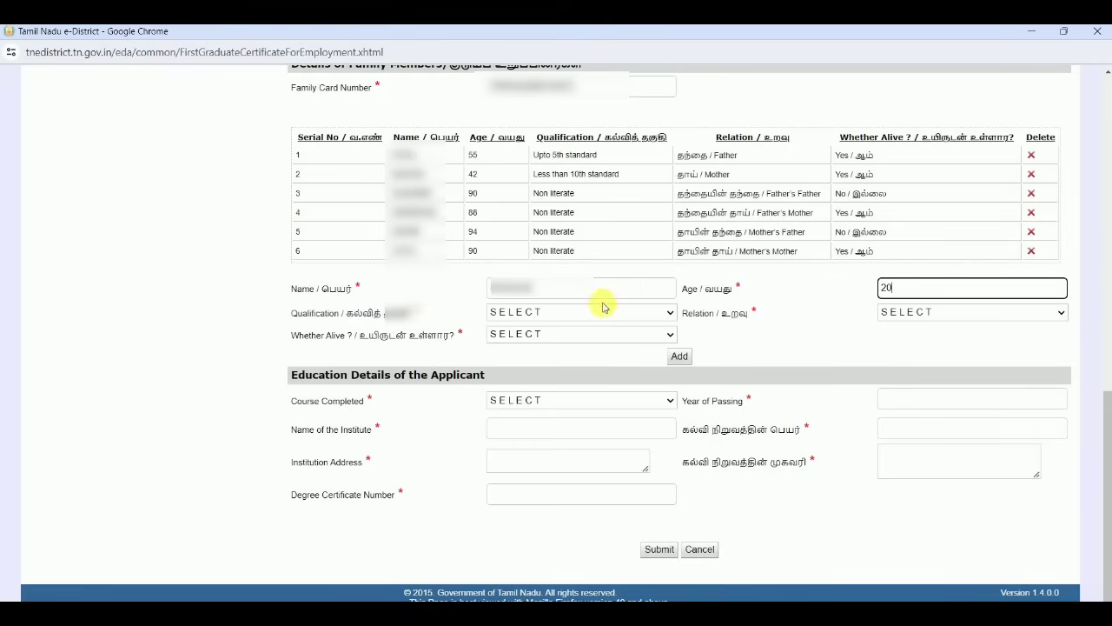
click(598, 311)
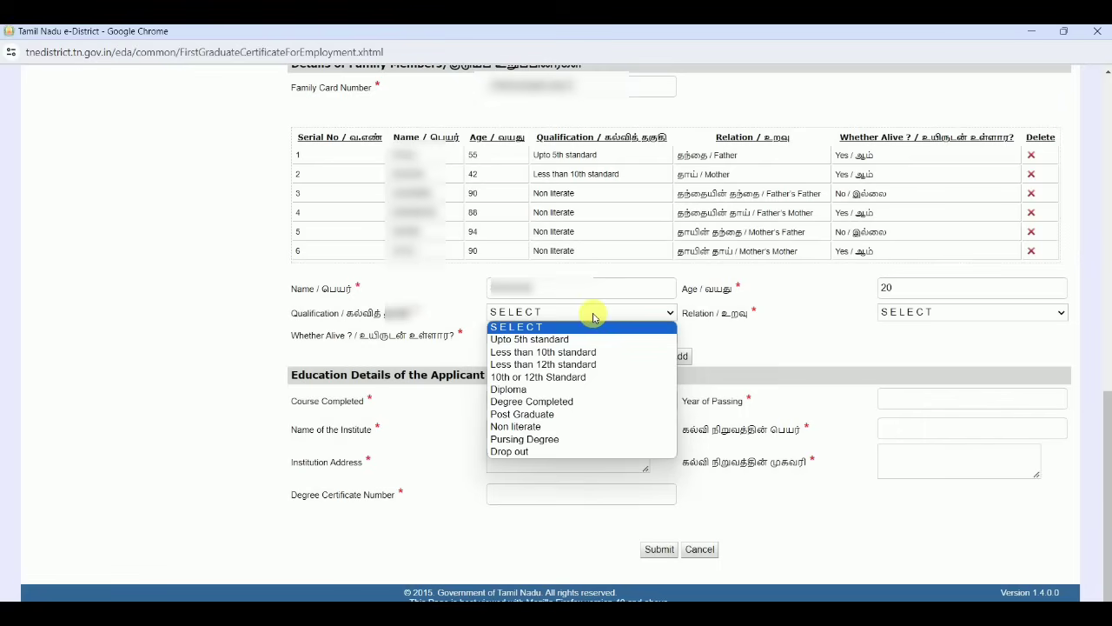
click(575, 377)
click(935, 312)
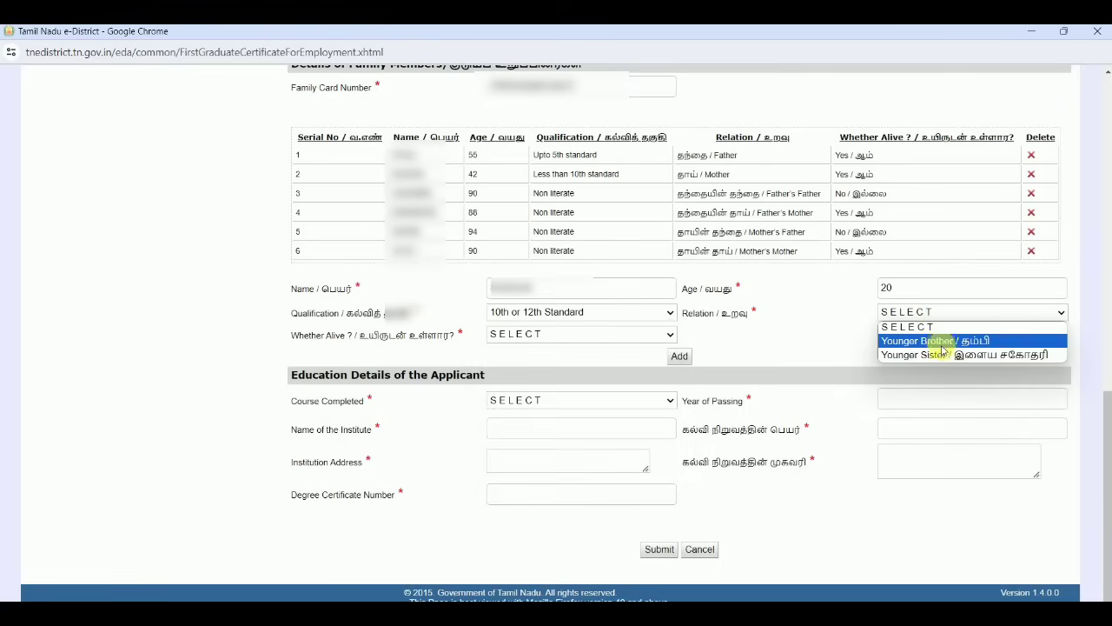
click(943, 347)
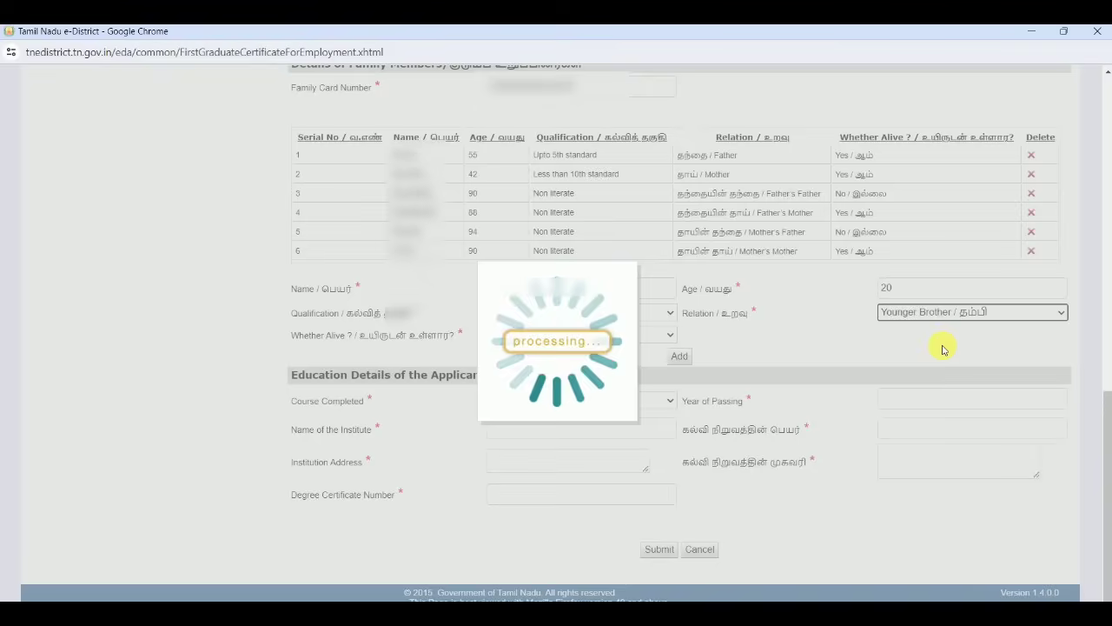
click(579, 334)
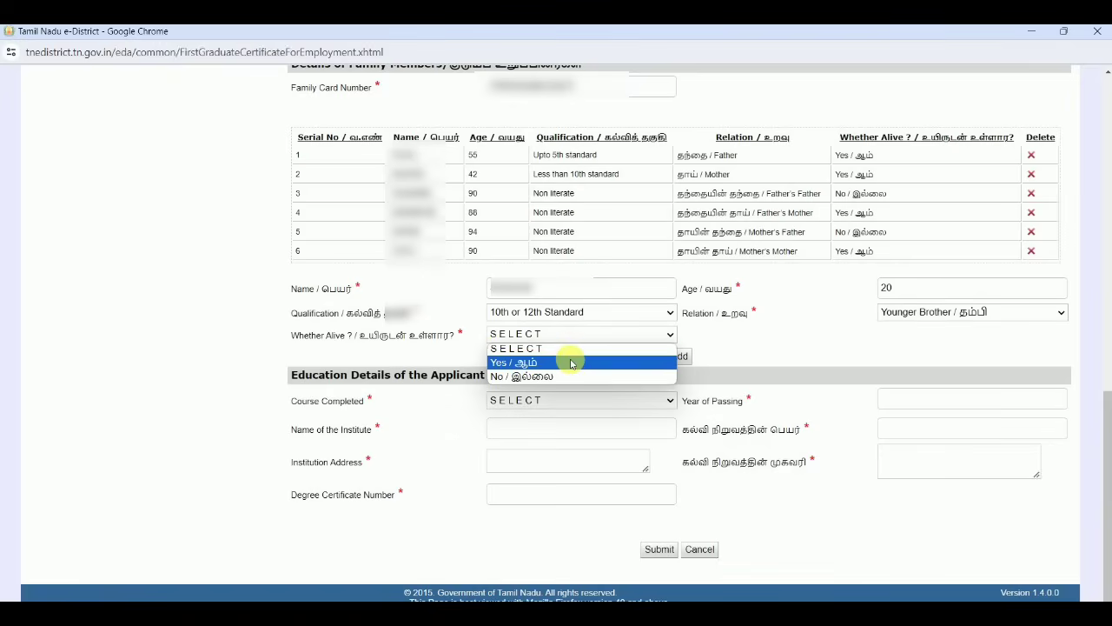
click(569, 362)
click(683, 357)
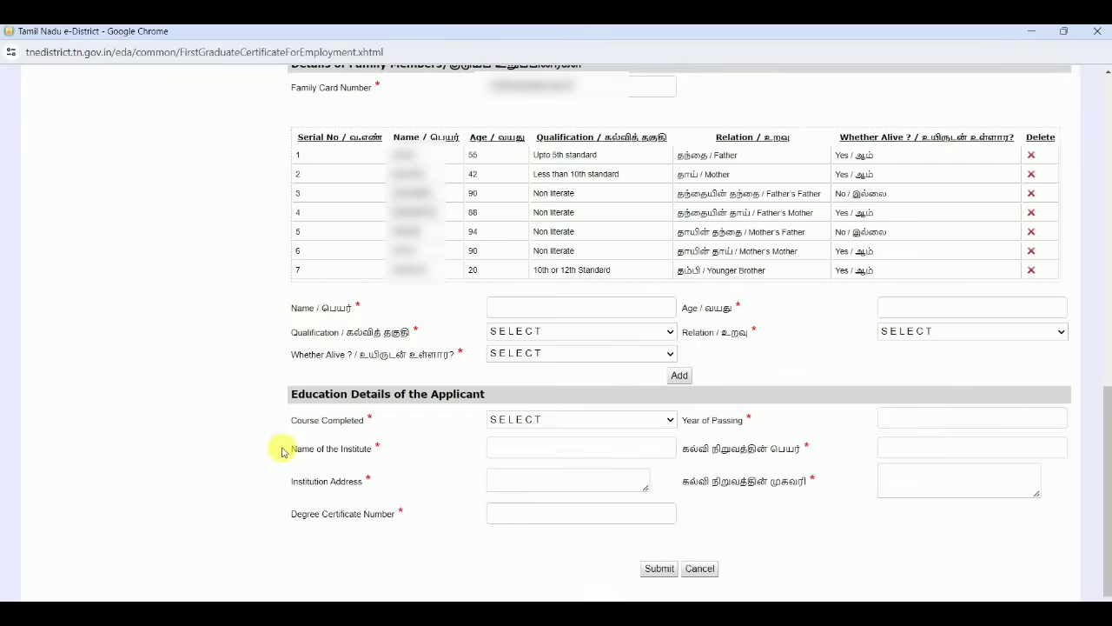
Enter Graduate, year 2018, and institute 'sanmuga college' with Tamil name சண்முக கல்லூரி.
click(526, 419)
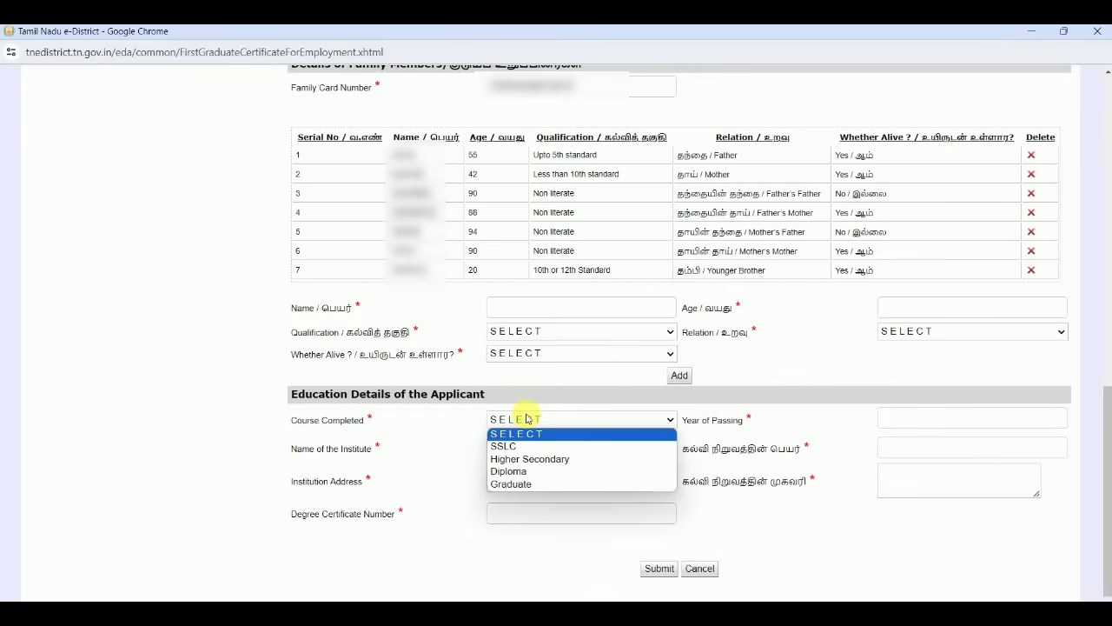
click(526, 484)
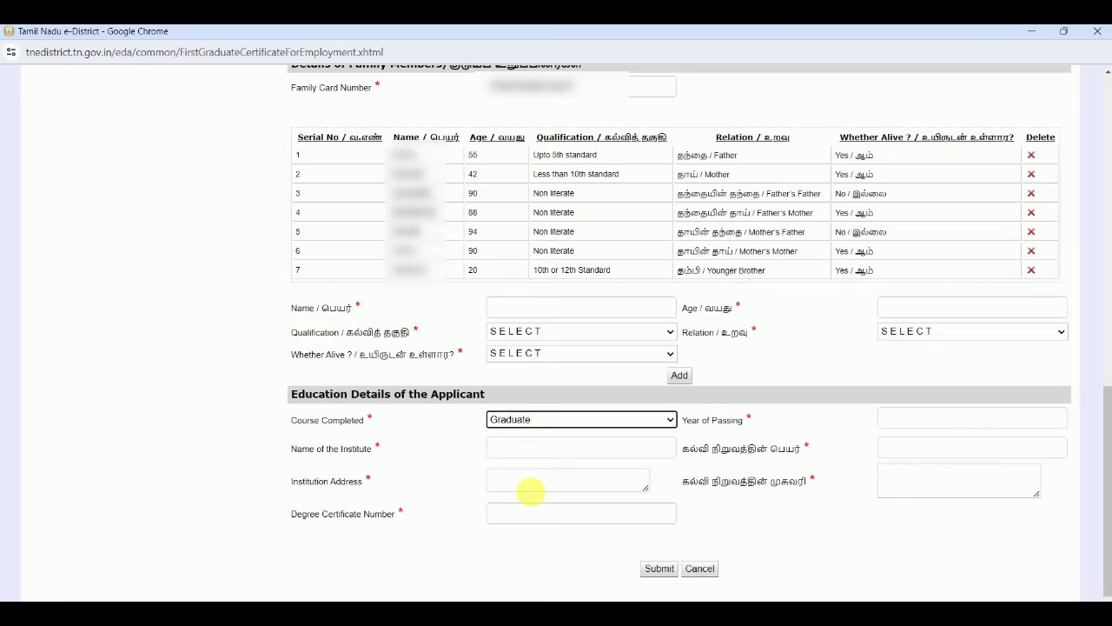
click(921, 417)
text(201)
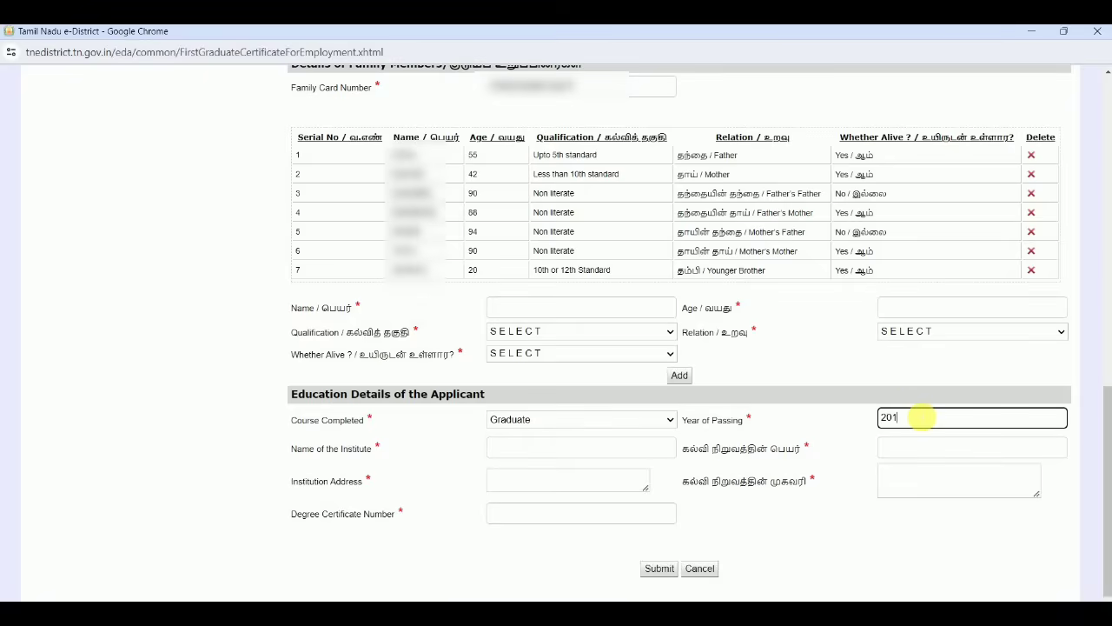
text(8)
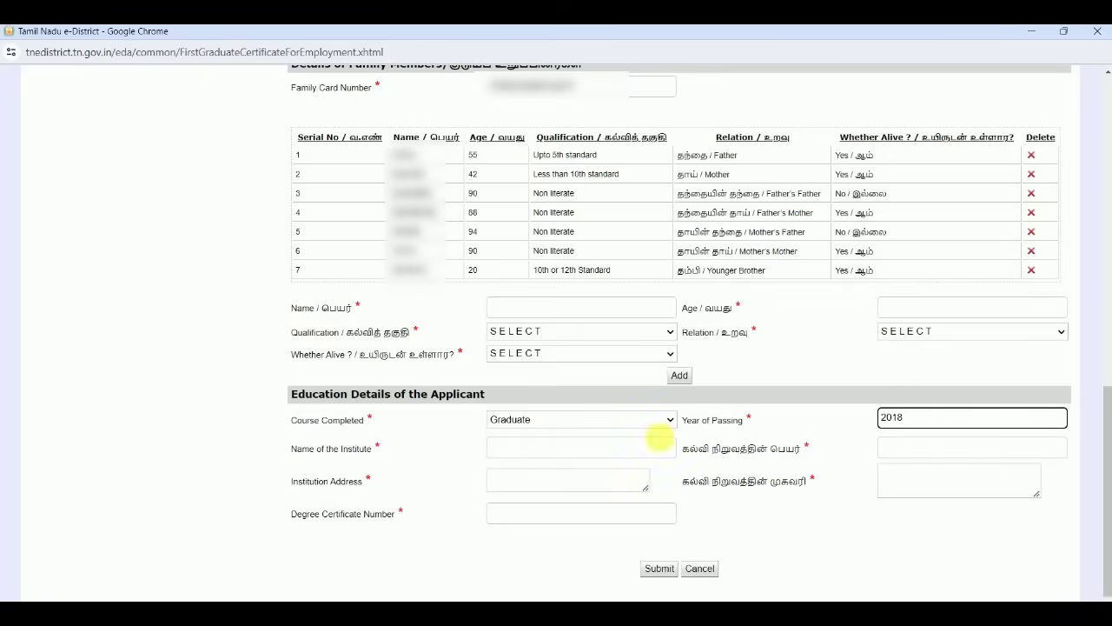
click(647, 447)
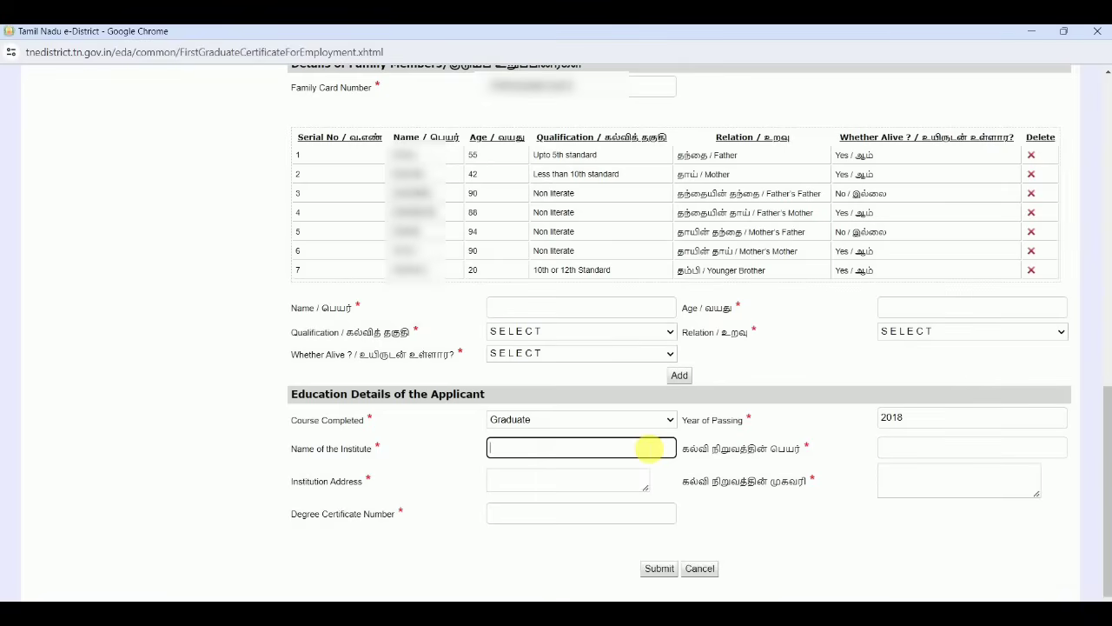
text(sanmuga college)
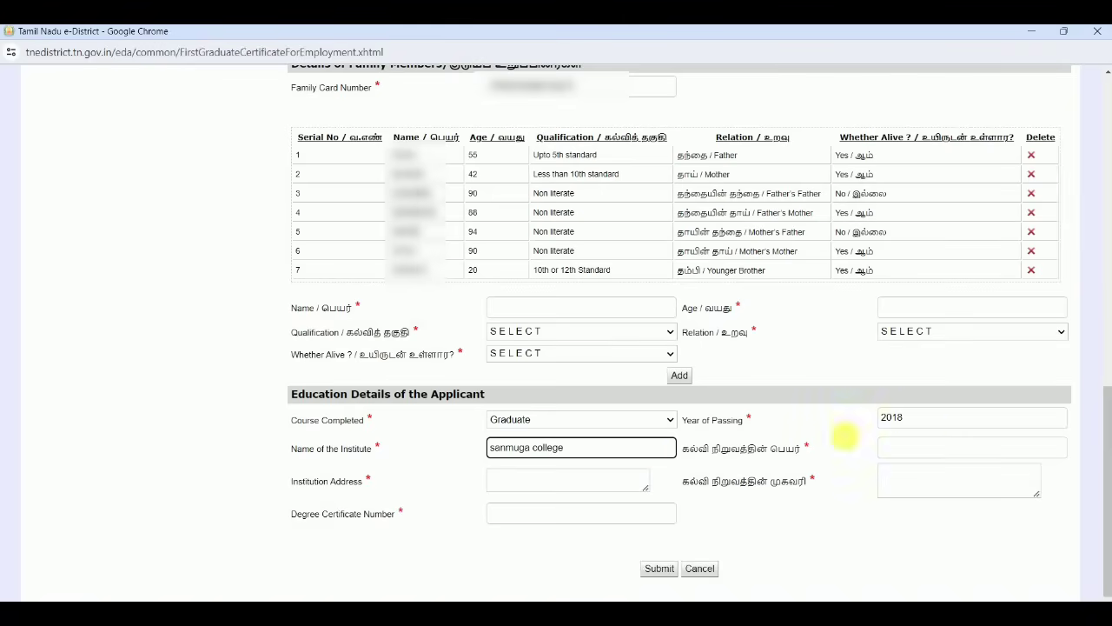
click(921, 448)
text(sanmuga )
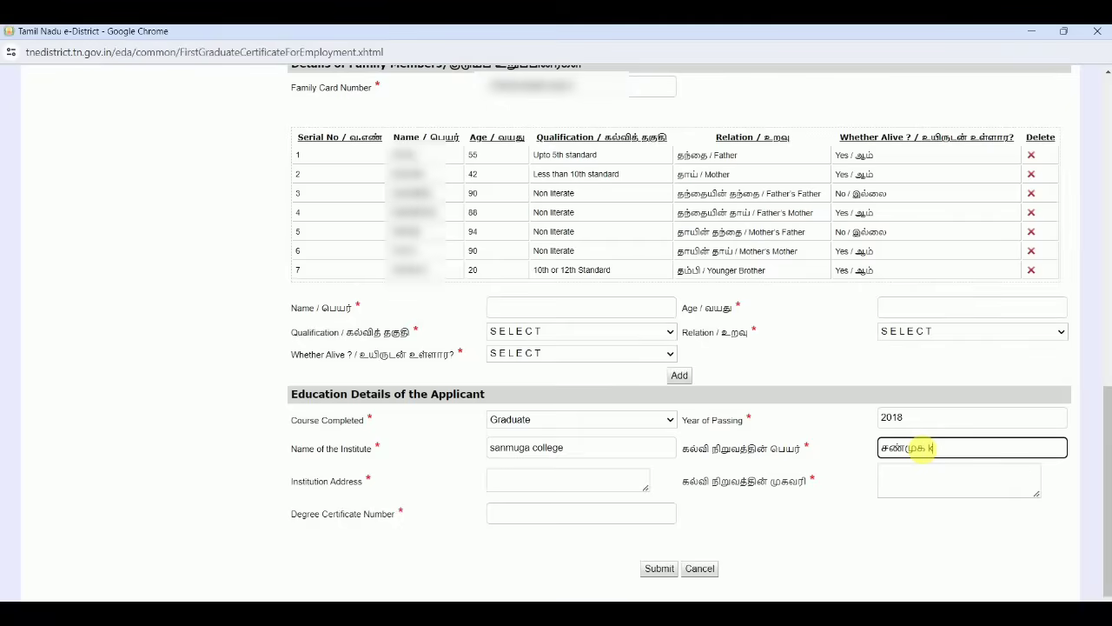
text(kalloori)
key(Tab)
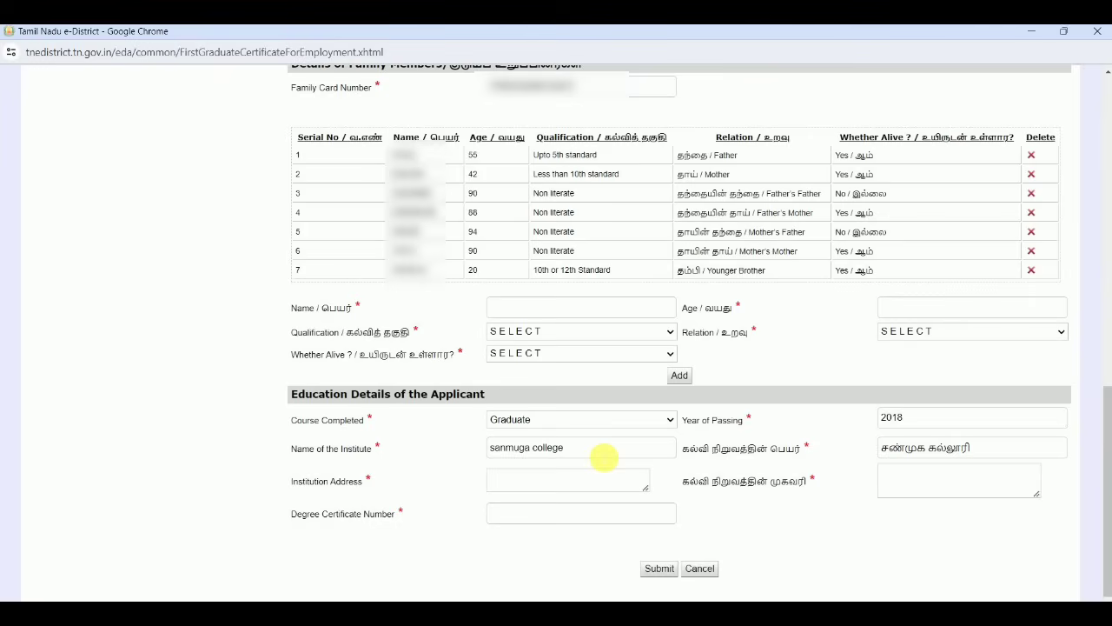
Copy the institute name into the English Institution Address field.
click(603, 458)
key(ctrl+a)
key(ctrl+c)
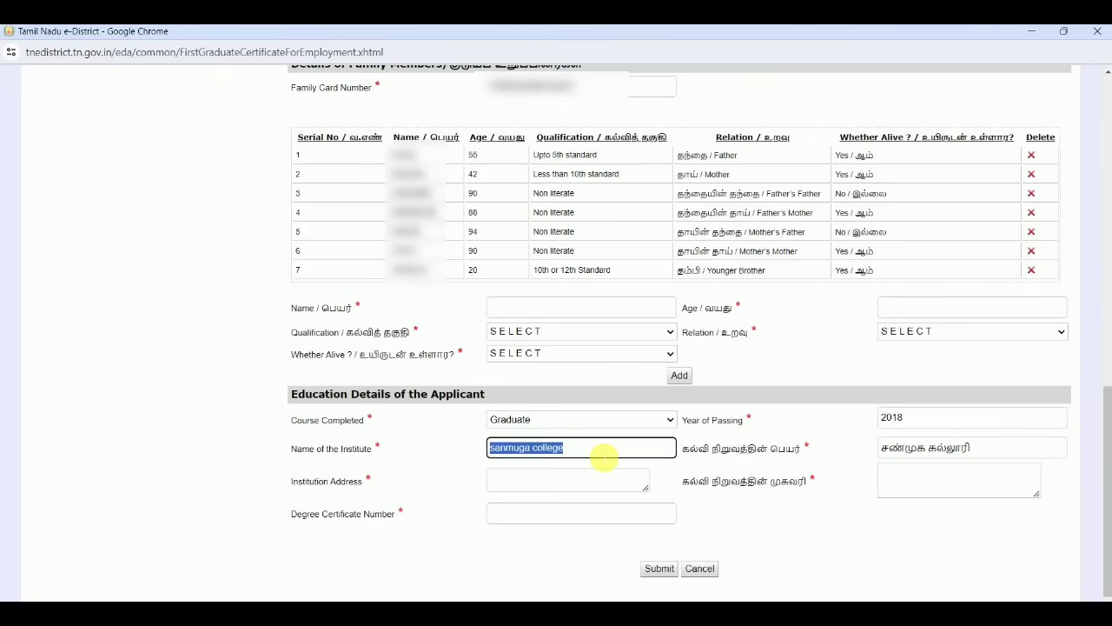
click(599, 479)
key(ctrl+v)
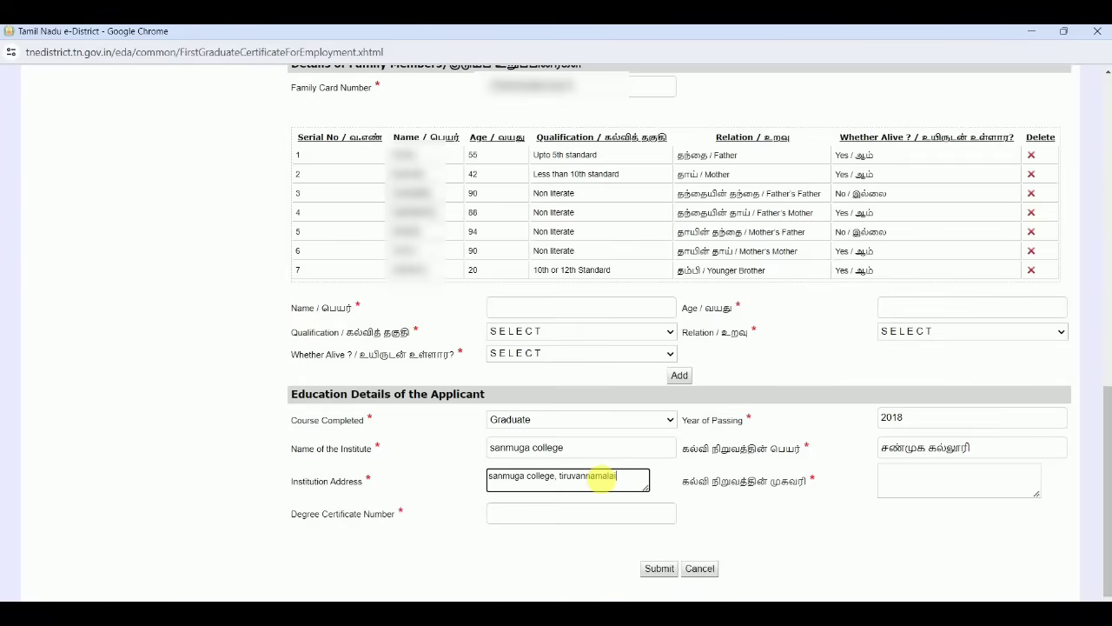
Fill the Tamil institution address with the Tamil college name plus Tiruvannamalai in Tamil.
click(985, 454)
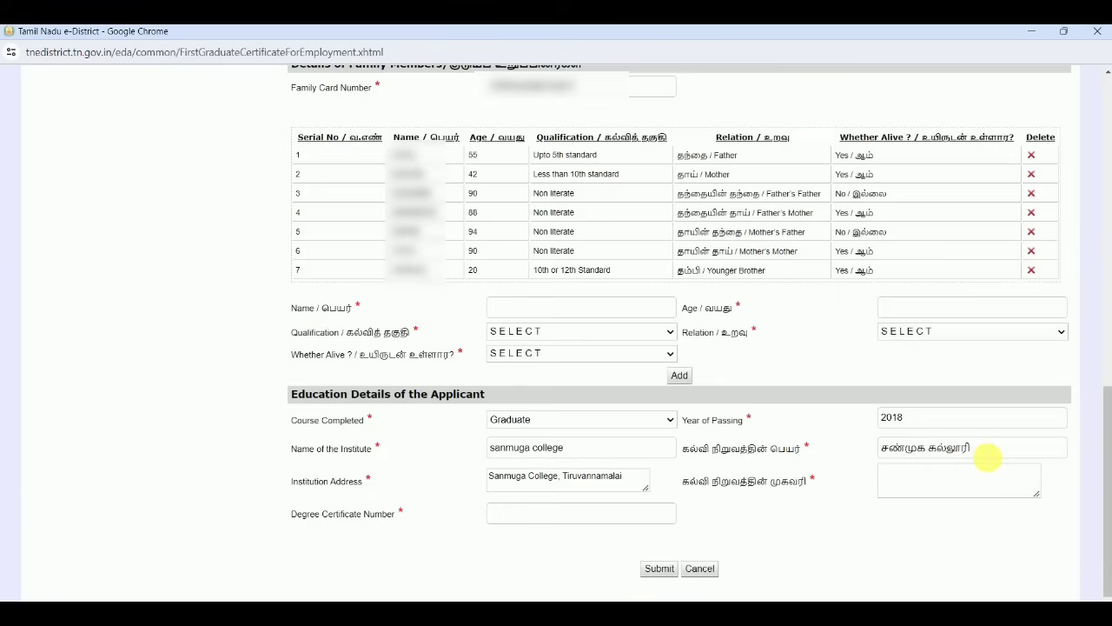
triple_click(988, 455)
key(ctrl+c)
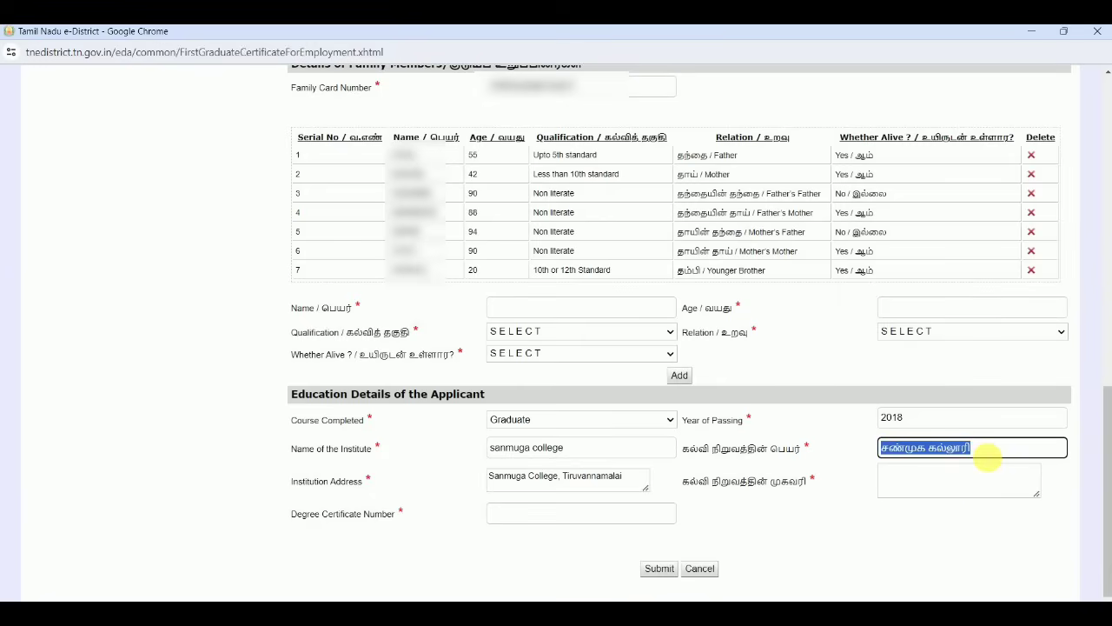
click(965, 483)
key(ctrl+v)
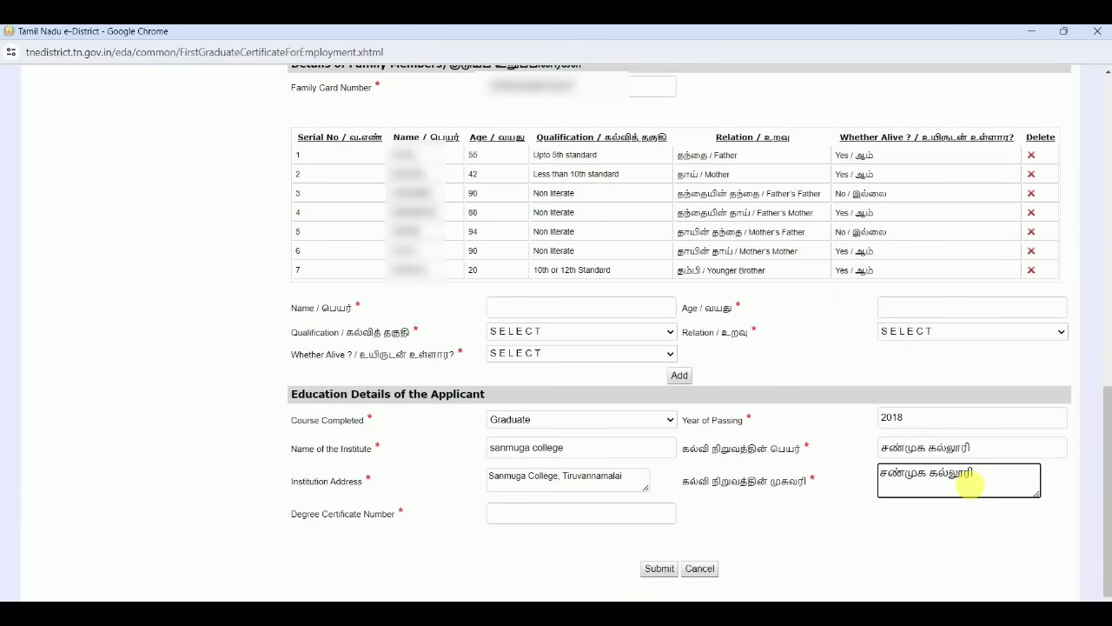
text(iruvannamalai)
key(Tab)
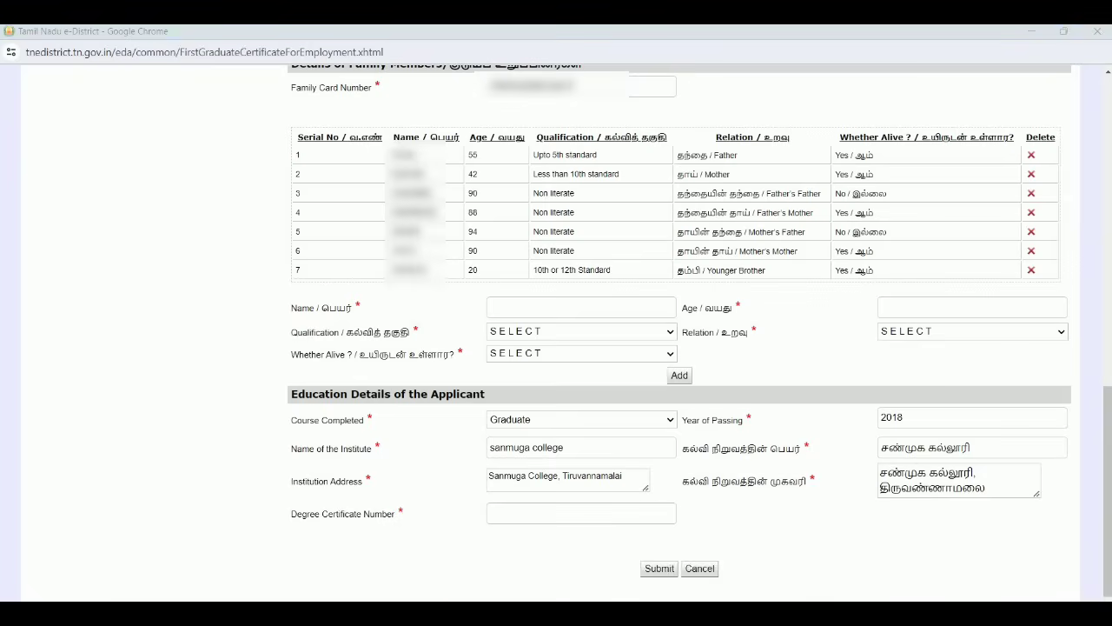
Enter the degree certificate number.
click(502, 513)
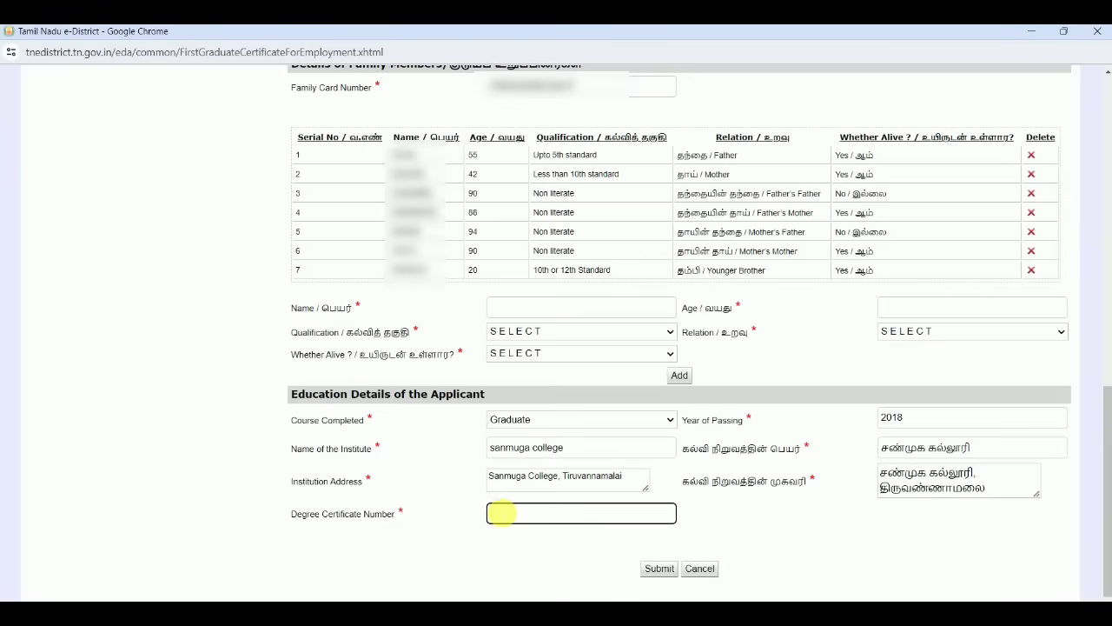
click(812, 511)
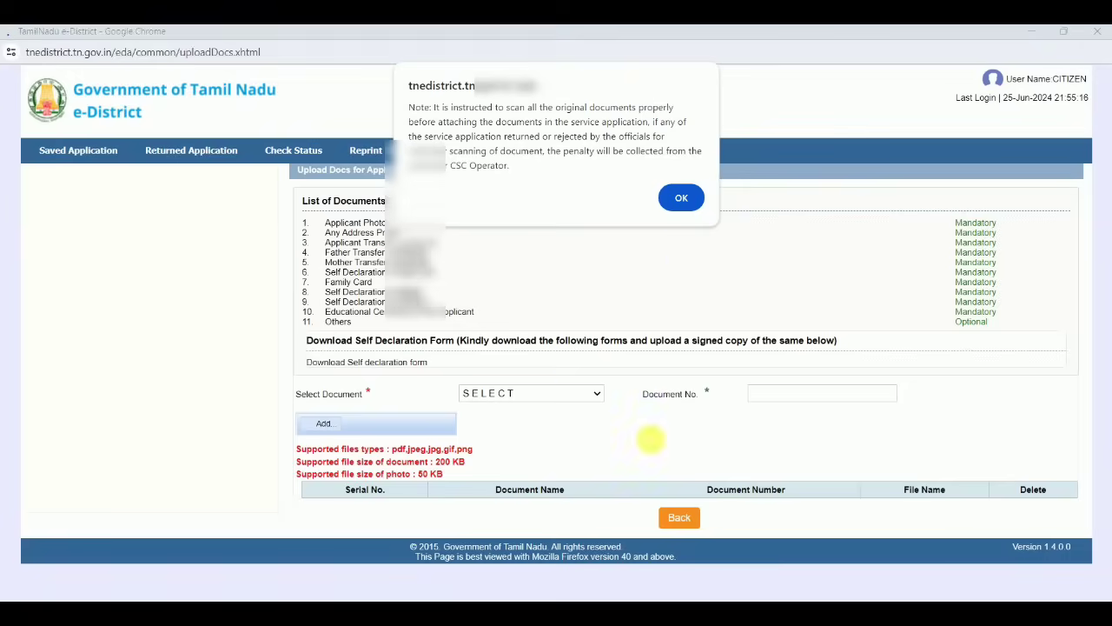
Acknowledge the document-scanning notice and download the Self Declaration form.
click(690, 205)
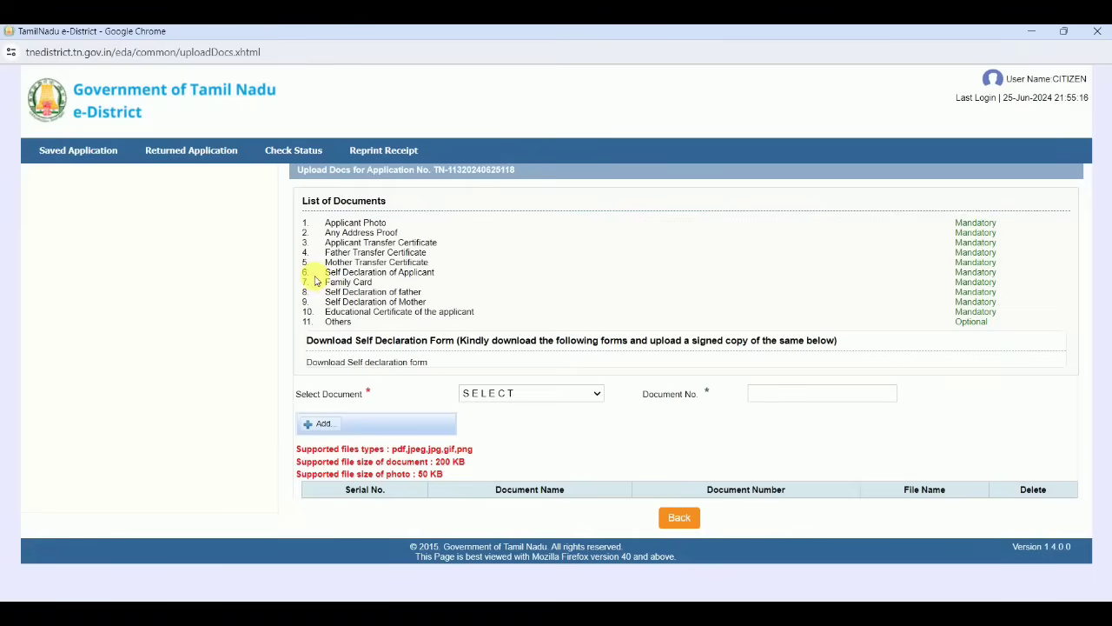
click(354, 364)
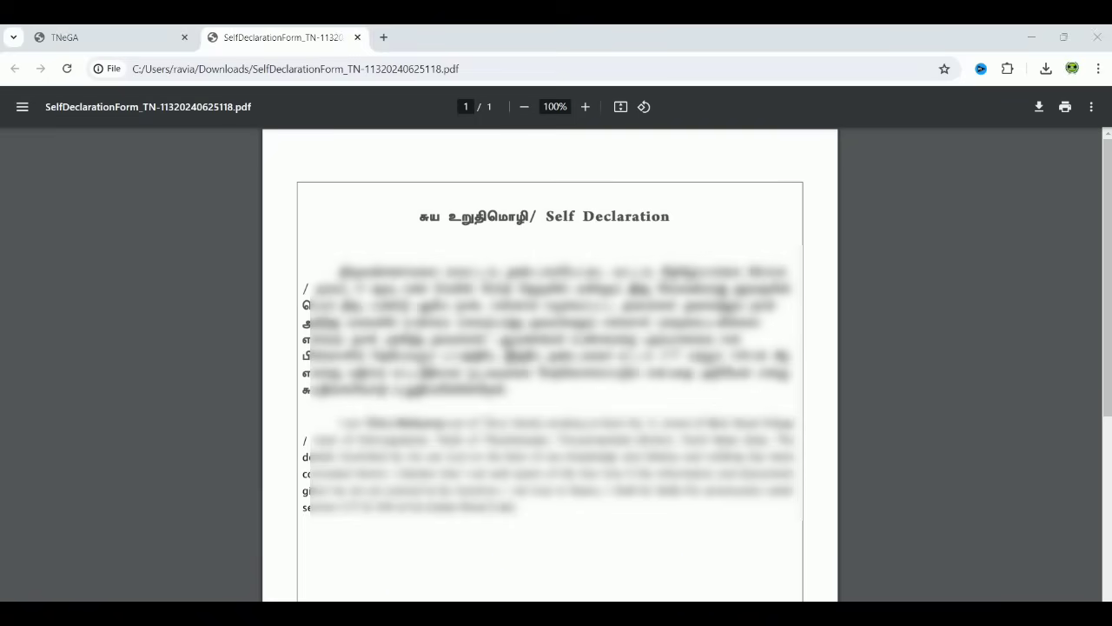
Switch back to the e-District document upload window.
click(483, 613)
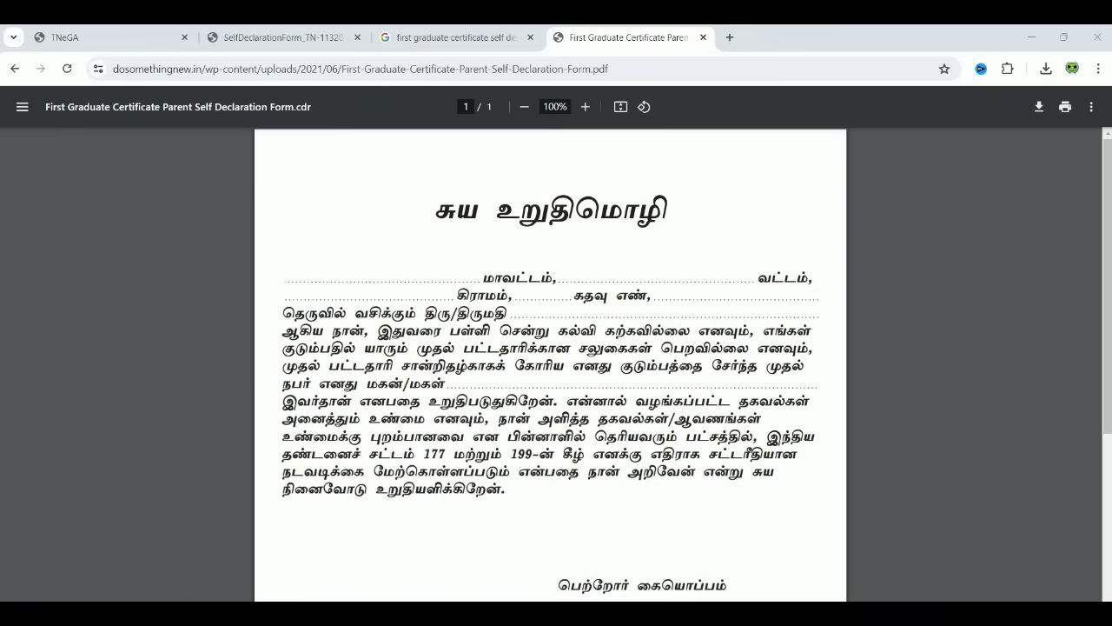
Return to the e-District upload page listing the ten mandatory documents.
click(799, 574)
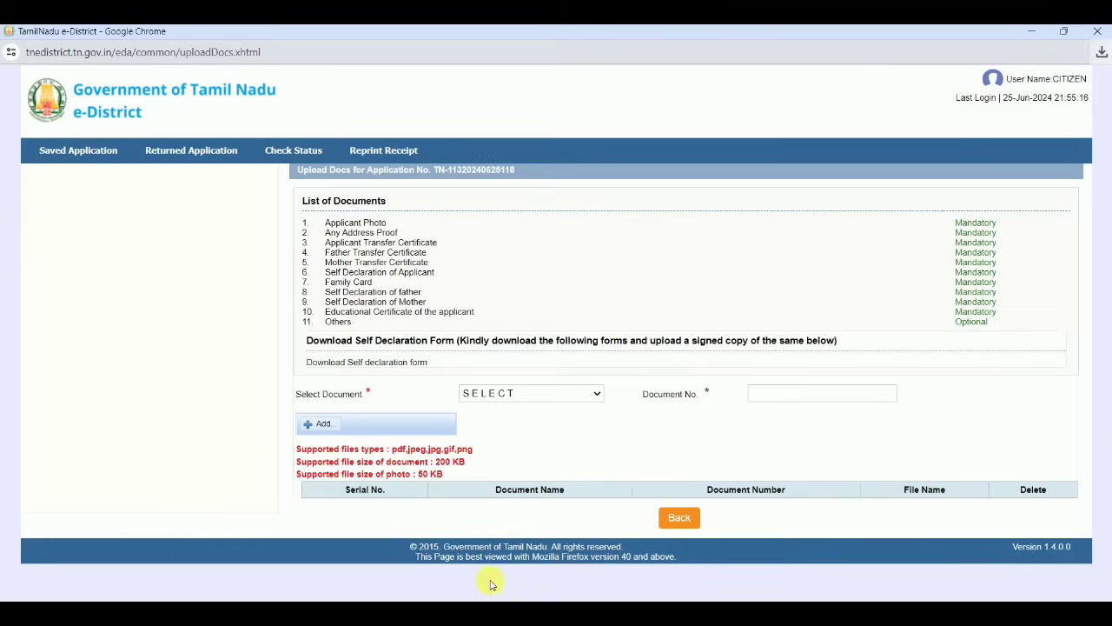
Add the Applicant Photo document with document number '1photo'.
click(494, 608)
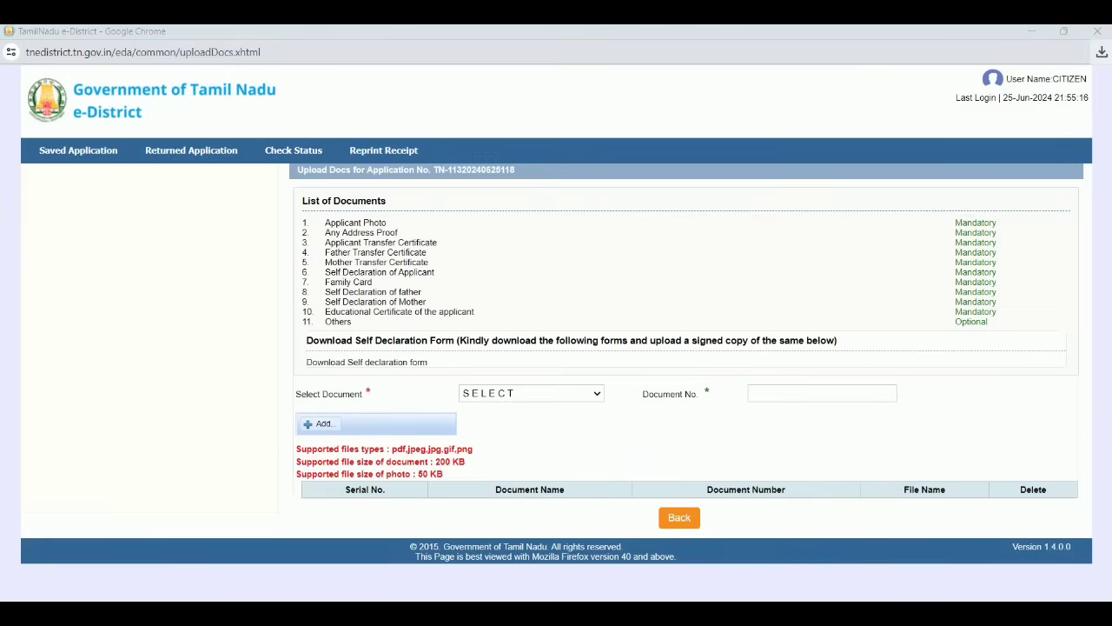
text(3)
click(530, 394)
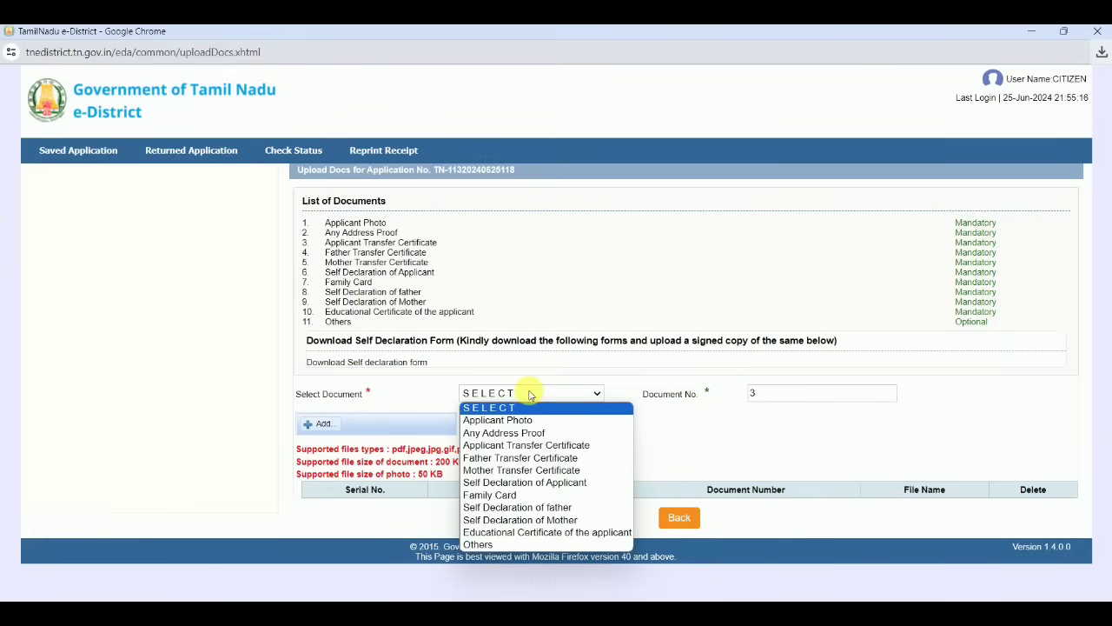
click(530, 420)
double_click(796, 398)
text(1photo)
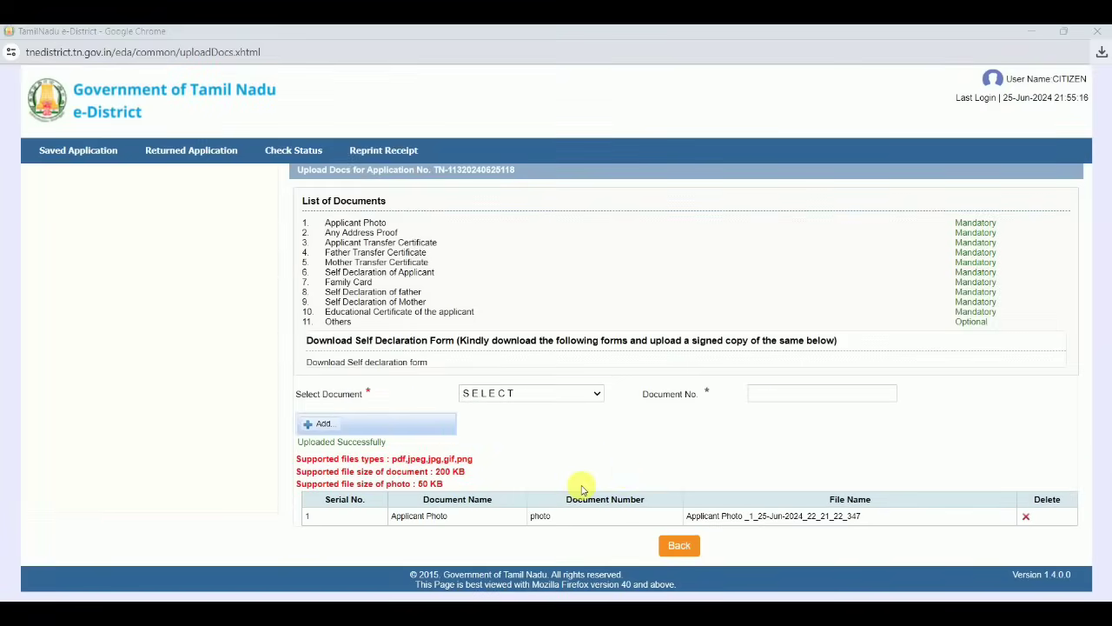
Add Any Address Proof with document number 2 and attach its file.
click(519, 393)
click(528, 433)
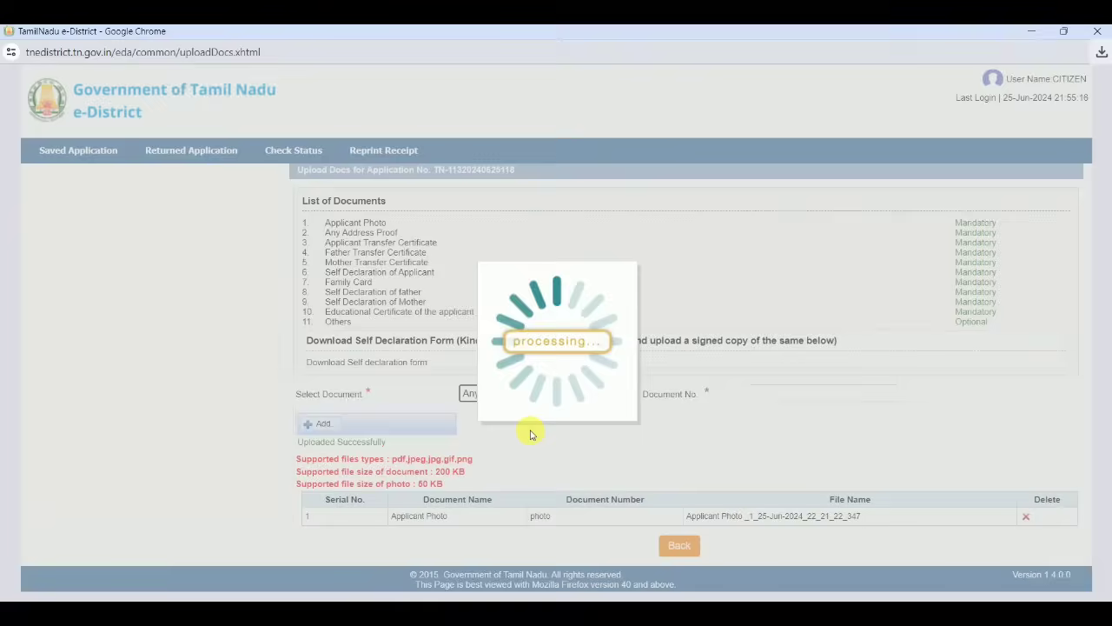
click(772, 394)
text(2)
click(328, 432)
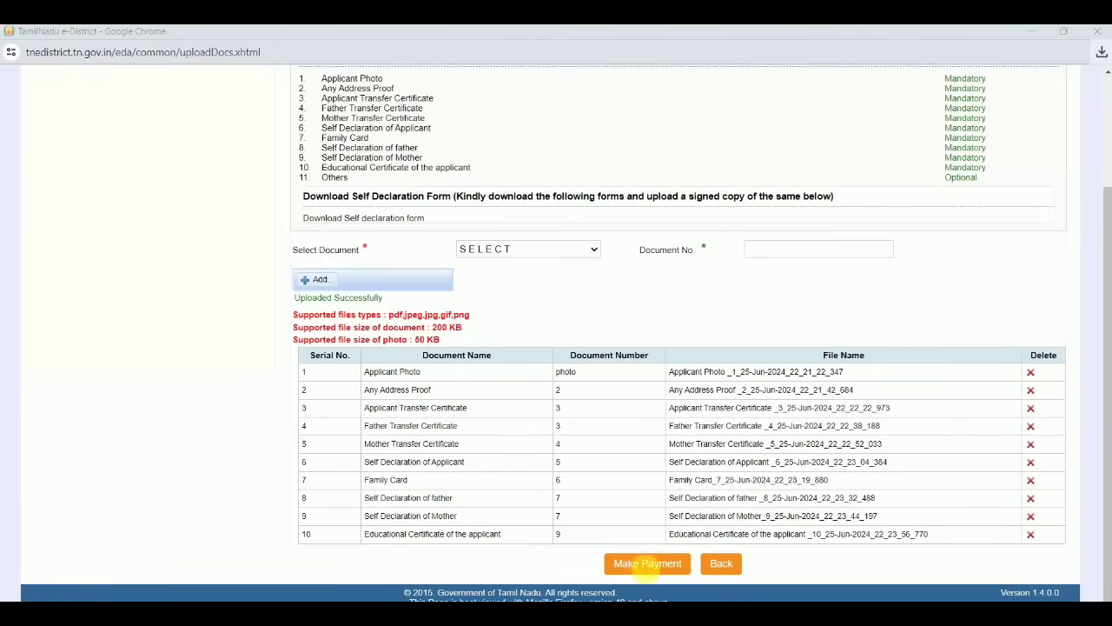
Pay the Rs. 60 application fee and open the Print Receipt PDF.
click(648, 570)
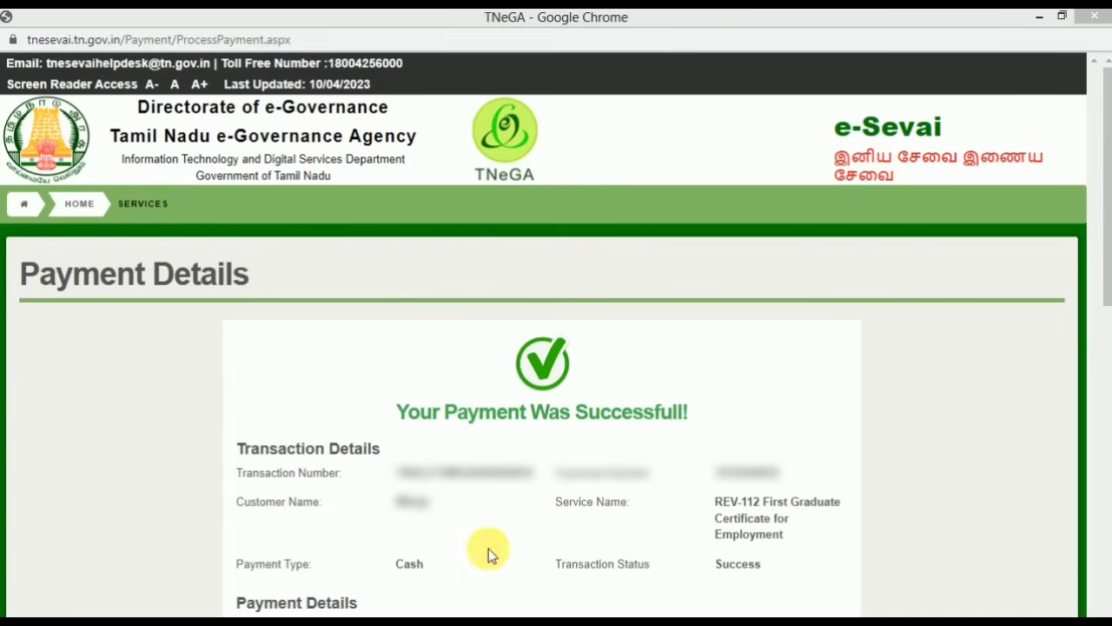
scroll(229, 293, down, 2)
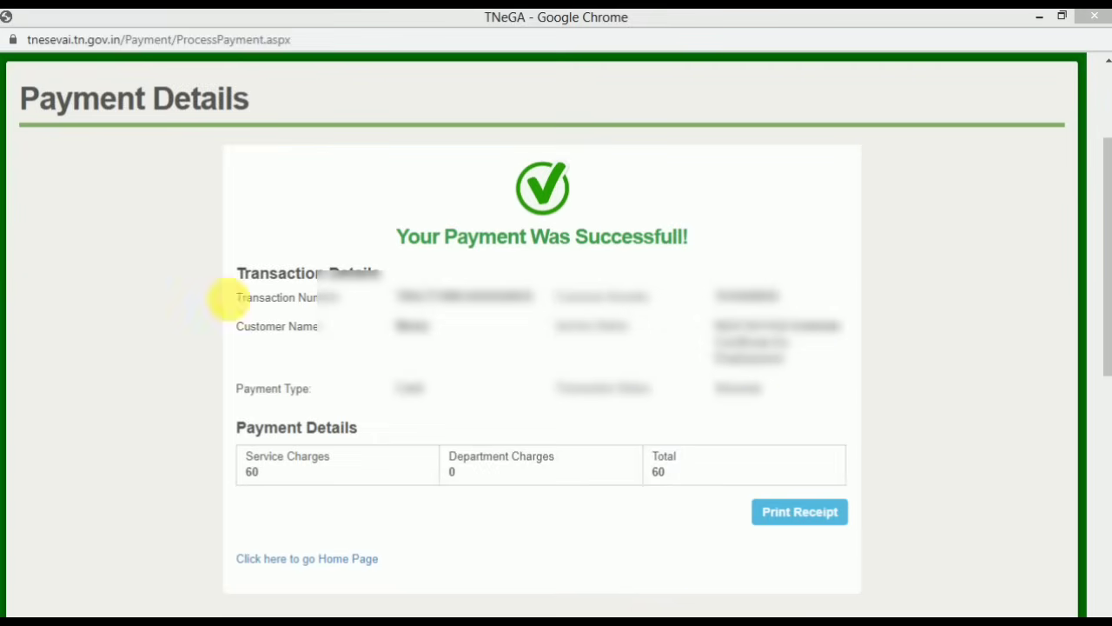
click(830, 518)
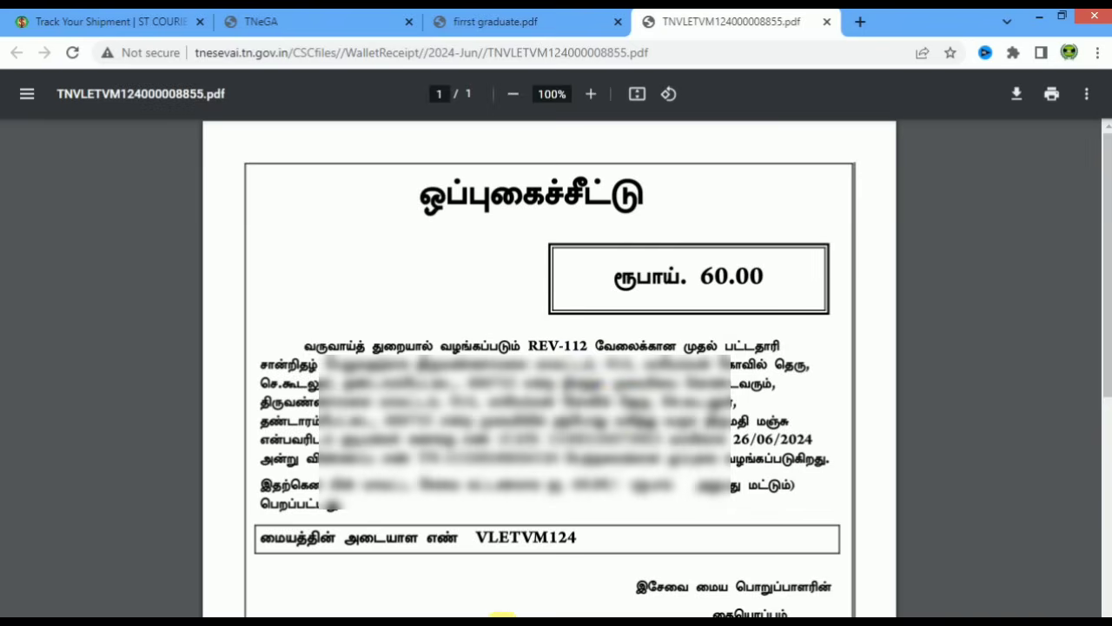